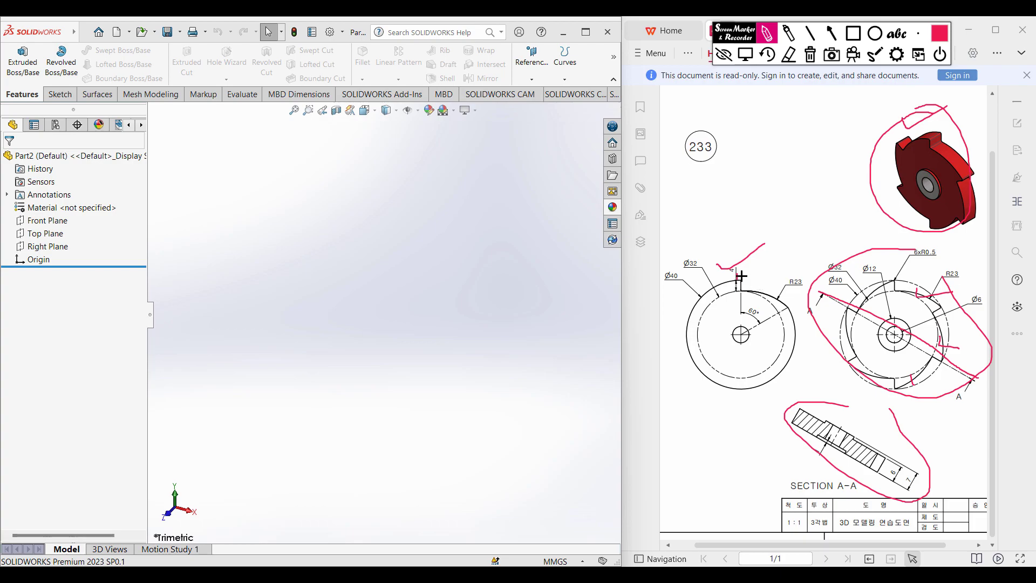
Examine the tooth height and the inner circle's diameter in the drawing's cutter views
mouse_move(780, 258)
mouse_down()
mouse_move(689, 270)
mouse_move(692, 388)
mouse_move(805, 236)
mouse_move(720, 253)
mouse_up()
click(811, 58)
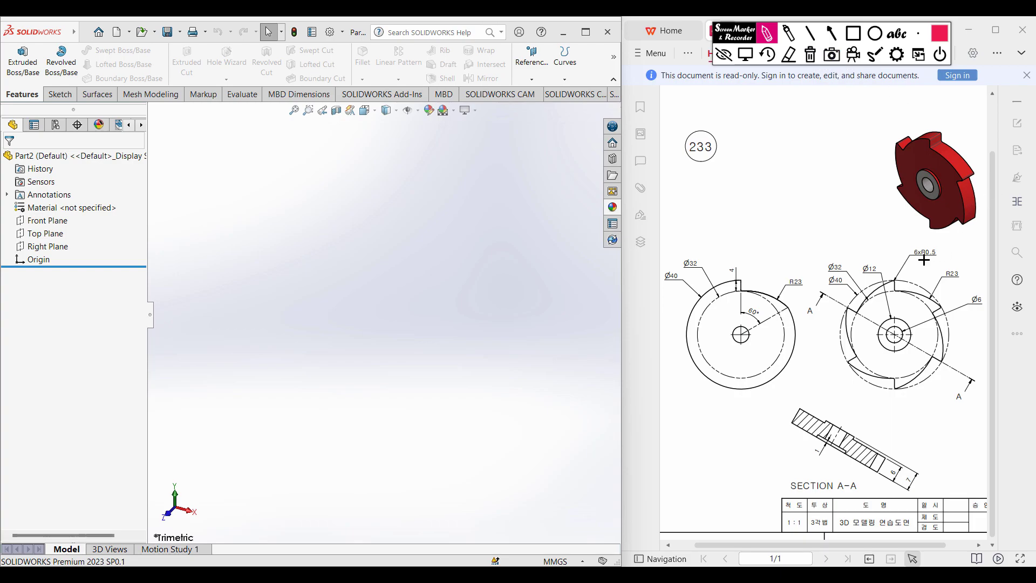
mouse_move(886, 291)
mouse_down()
mouse_move(917, 300)
mouse_move(927, 315)
mouse_move(931, 356)
mouse_move(901, 376)
mouse_move(856, 358)
mouse_move(860, 312)
mouse_move(879, 294)
mouse_up()
mouse_move(846, 261)
mouse_down()
mouse_move(823, 262)
mouse_move(840, 275)
mouse_move(846, 263)
mouse_up()
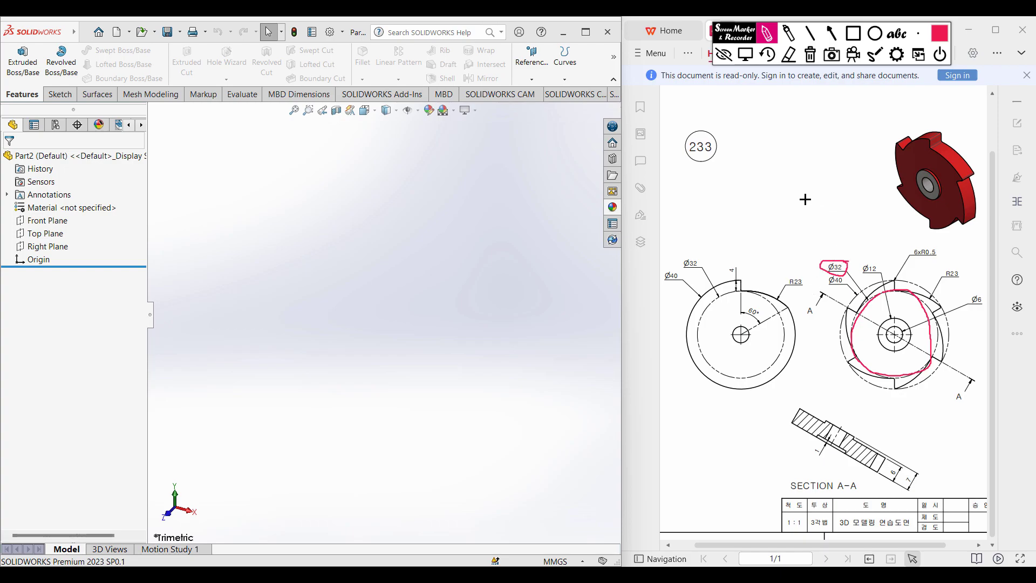
click(811, 60)
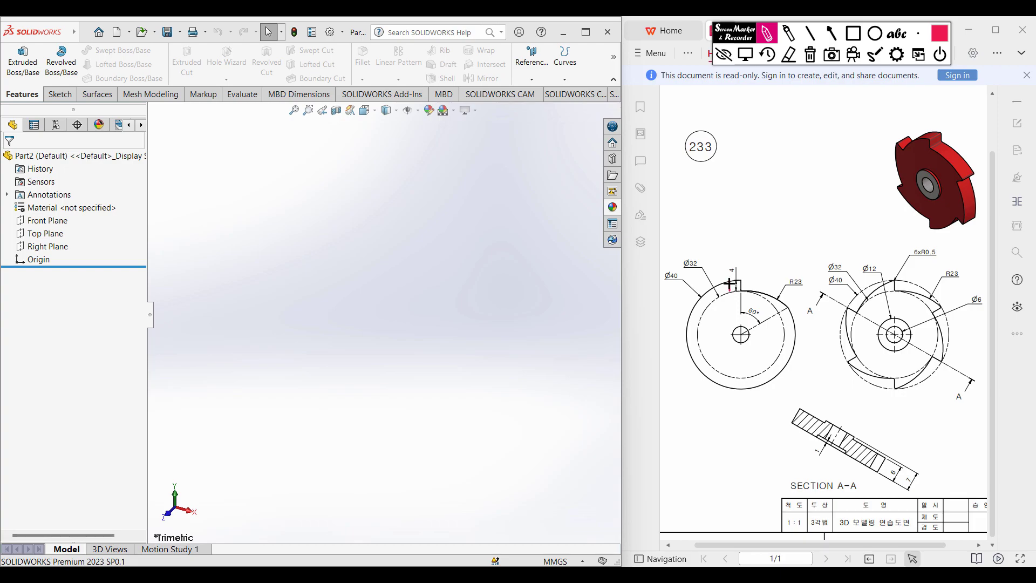
Examine the height and placement of the radial tooth edges and the radius of the arcs joining them in the drawing
mouse_move(729, 289)
mouse_down()
mouse_move(719, 274)
mouse_move(745, 267)
mouse_up()
drag(894, 291, 893, 280)
drag(735, 262, 740, 276)
drag(933, 313, 941, 308)
mouse_move(935, 356)
mouse_down()
mouse_move(940, 362)
mouse_move(893, 389)
mouse_up()
drag(850, 307, 858, 312)
drag(848, 360, 858, 356)
drag(893, 290, 942, 307)
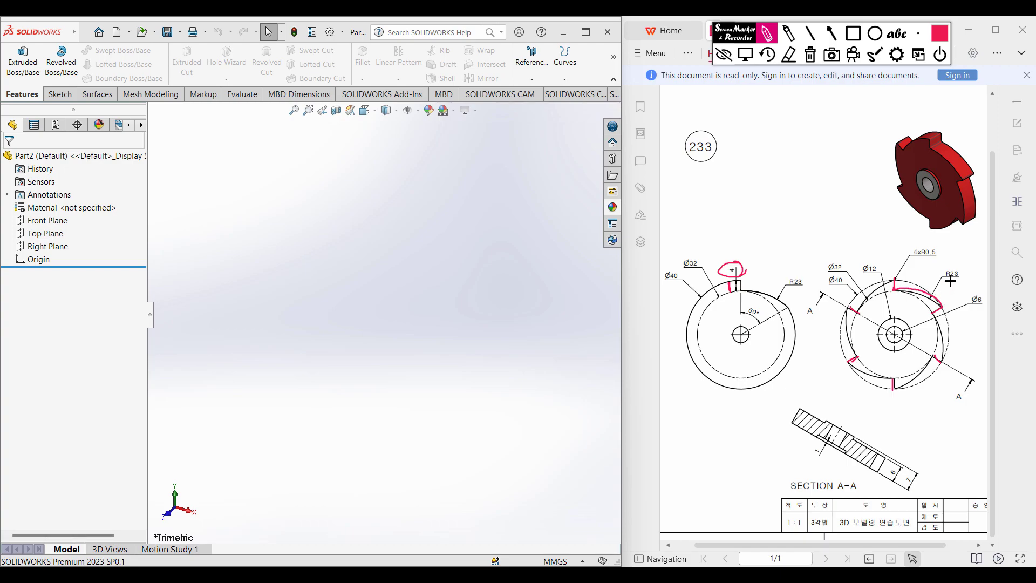
mouse_move(961, 267)
mouse_down()
mouse_move(939, 274)
mouse_move(964, 280)
mouse_move(965, 270)
mouse_up()
drag(936, 314, 942, 370)
mouse_move(937, 346)
mouse_down()
mouse_move(924, 373)
mouse_move(857, 376)
mouse_move(862, 356)
mouse_move(839, 307)
mouse_move(892, 278)
mouse_up()
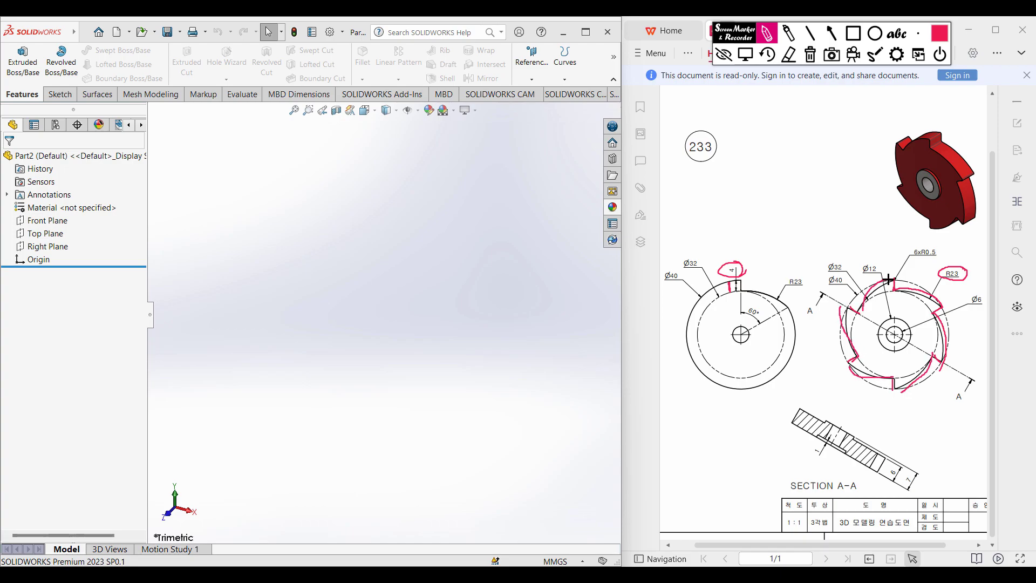
click(828, 56)
click(938, 44)
click(809, 55)
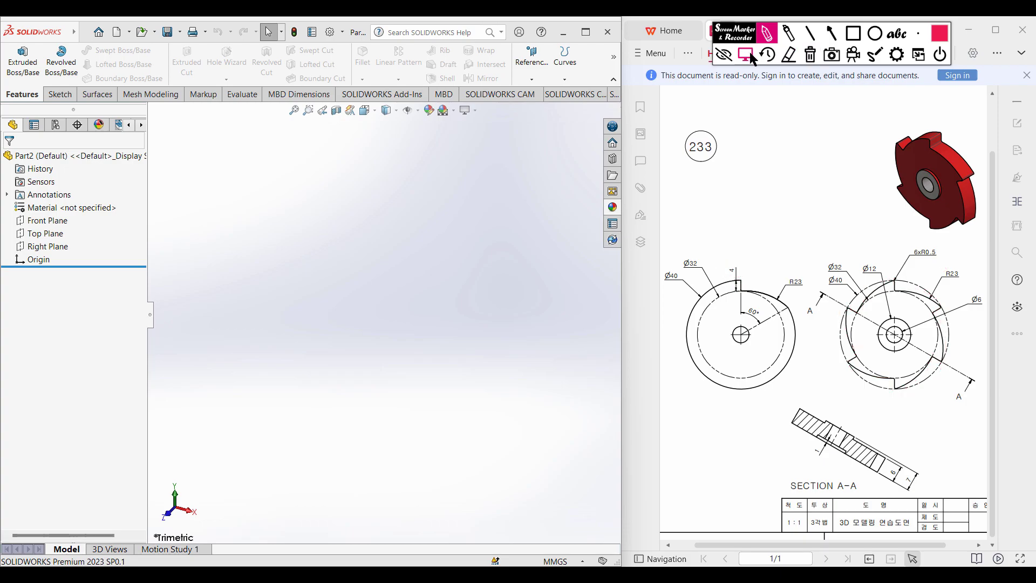
Examine the body thickness, the hub and bore diameters, and the hub offsets in the front view and Section A-A
mouse_move(893, 466)
mouse_down()
mouse_move(889, 477)
mouse_move(897, 468)
mouse_up()
mouse_move(908, 324)
mouse_down()
mouse_move(879, 326)
mouse_move(884, 350)
mouse_move(911, 338)
mouse_move(901, 323)
mouse_up()
mouse_move(881, 251)
mouse_down()
mouse_move(862, 258)
mouse_move(875, 278)
mouse_move(879, 253)
mouse_up()
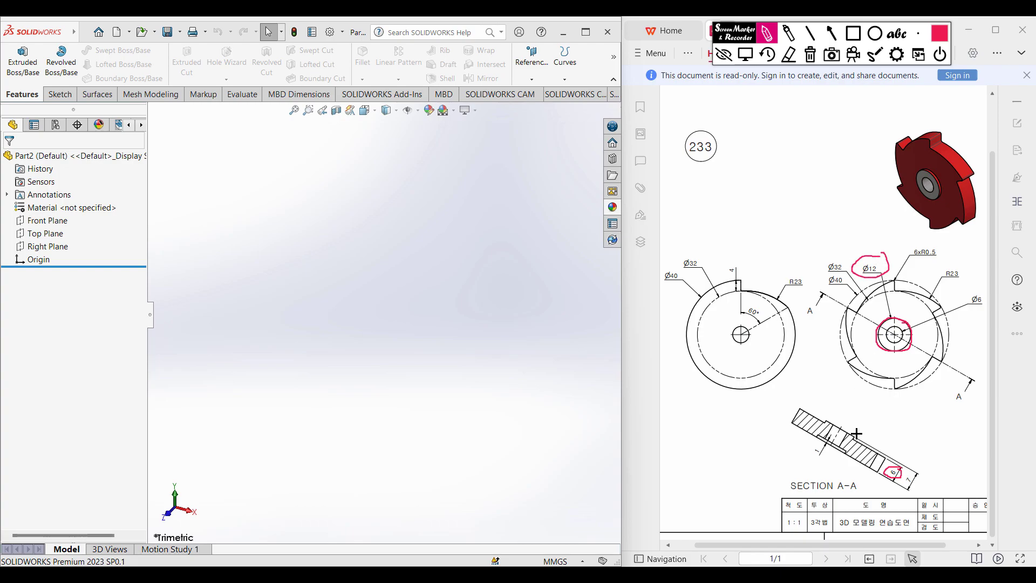
mouse_move(912, 474)
mouse_down()
mouse_move(900, 487)
mouse_move(916, 476)
mouse_move(885, 468)
mouse_move(899, 465)
mouse_up()
drag(850, 434, 846, 438)
mouse_move(982, 296)
mouse_down()
mouse_move(968, 294)
mouse_move(979, 305)
mouse_up()
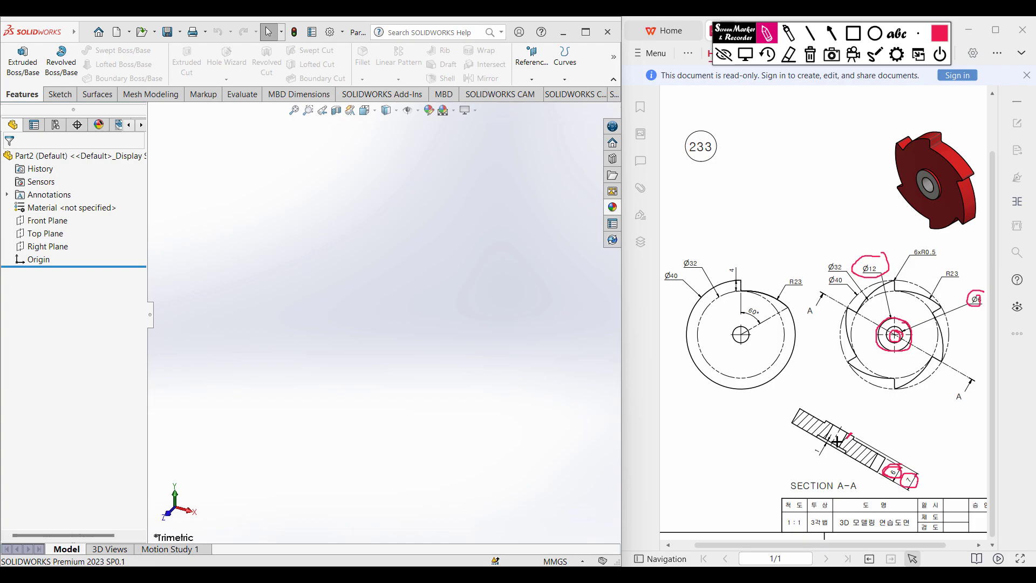
mouse_move(845, 417)
mouse_down()
mouse_move(825, 451)
mouse_move(860, 431)
mouse_up()
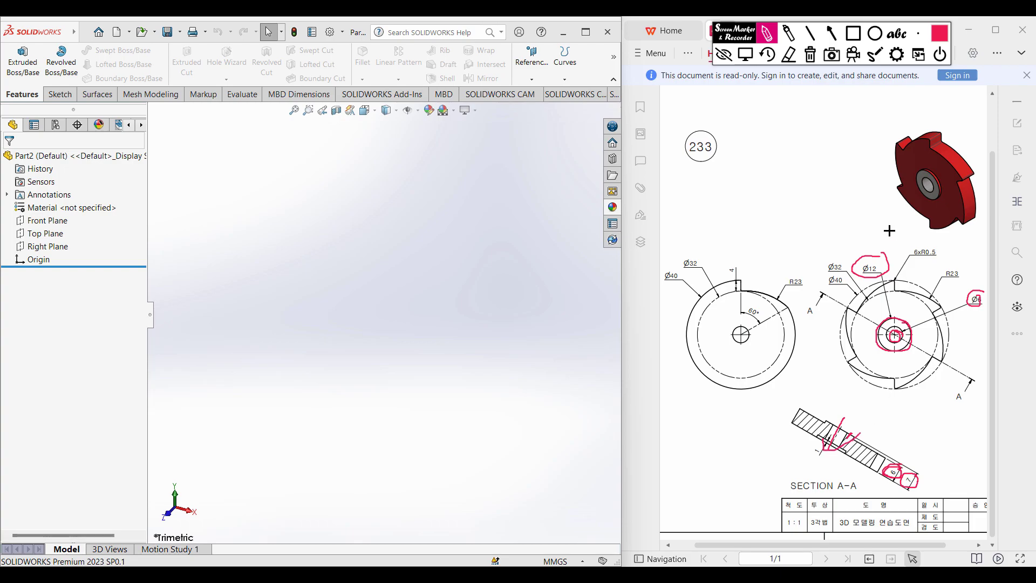
click(810, 54)
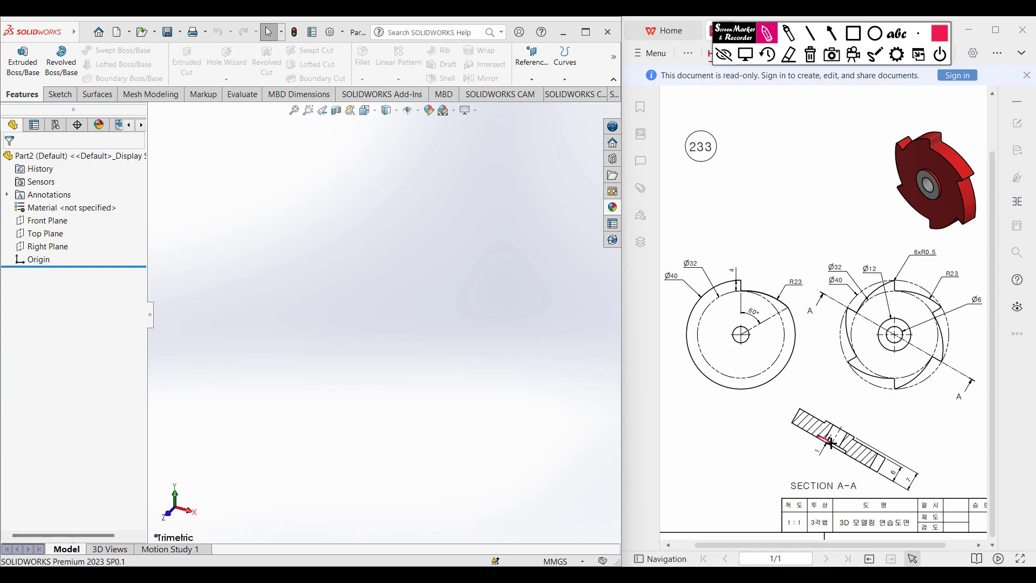
drag(840, 453, 821, 445)
click(812, 58)
mouse_move(883, 259)
mouse_down()
mouse_move(862, 267)
mouse_move(881, 264)
mouse_up()
drag(822, 447, 809, 451)
click(809, 54)
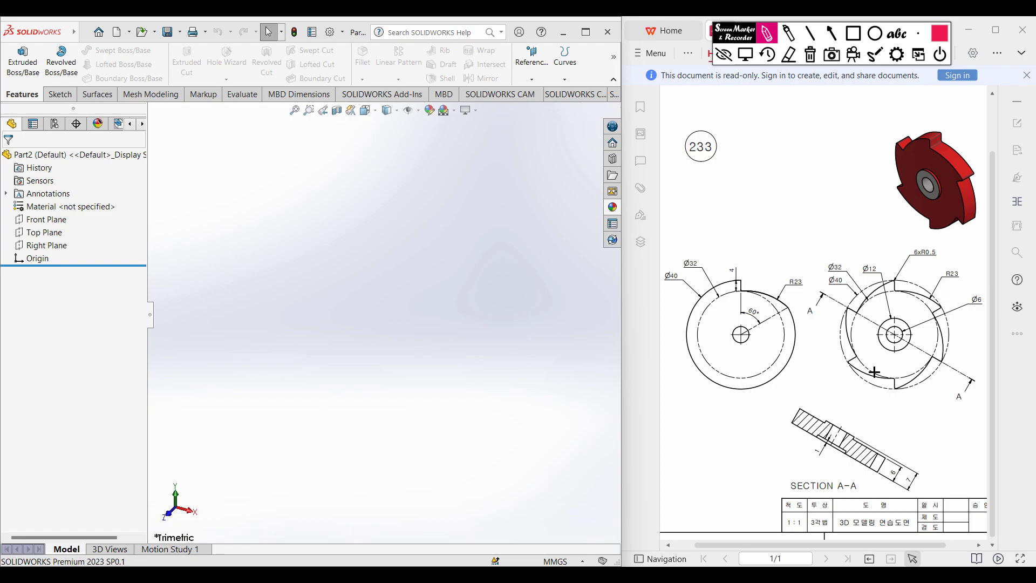
Examine the fillet callout for the tooth corners in the drawing, and clear the markings
mouse_move(937, 243)
mouse_down()
mouse_move(902, 258)
mouse_move(940, 264)
mouse_move(937, 241)
mouse_up()
click(941, 307)
mouse_move(945, 141)
mouse_down()
mouse_move(935, 146)
mouse_move(943, 132)
mouse_up()
click(811, 55)
click(745, 54)
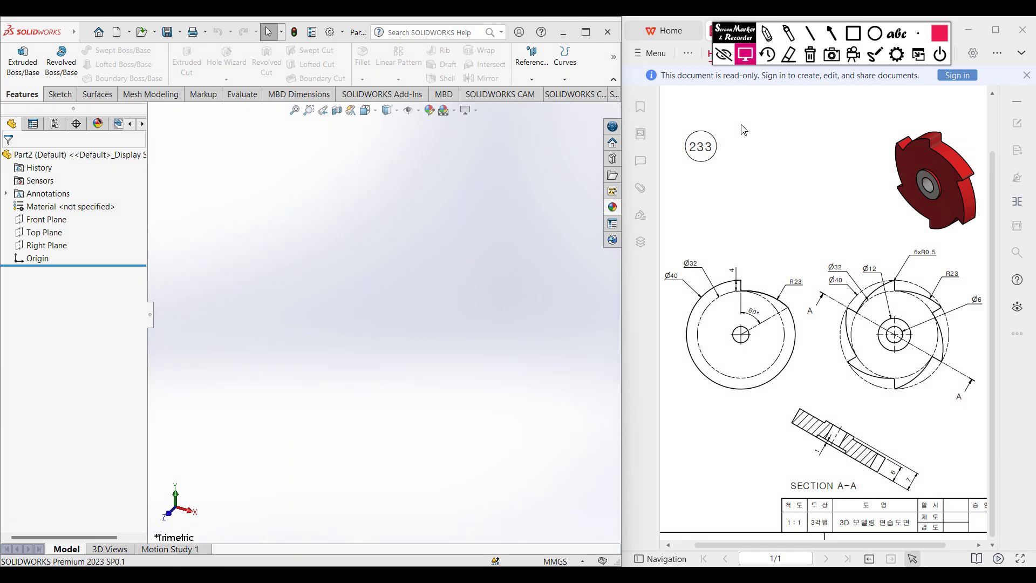
Sketch a 32 mm diameter circle centred on the origin on the Front Plane, and place its dimension close to the circle
click(43, 222)
right_click(45, 222)
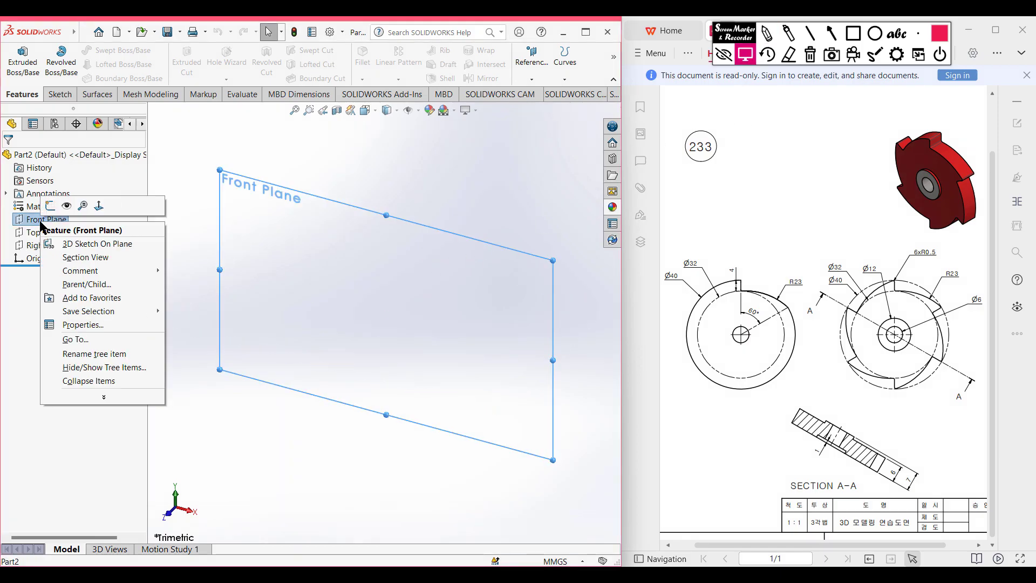
click(58, 209)
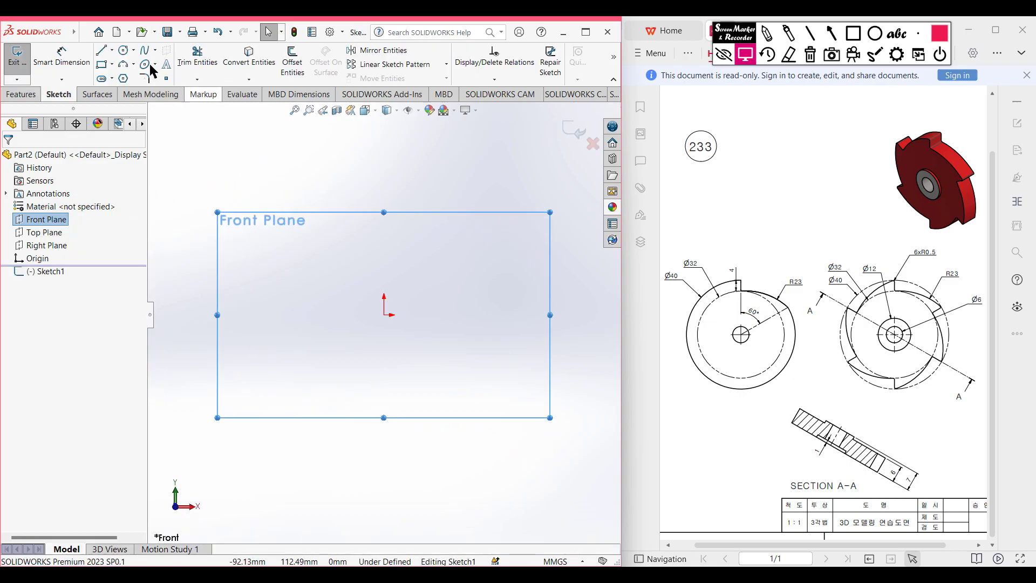
click(126, 51)
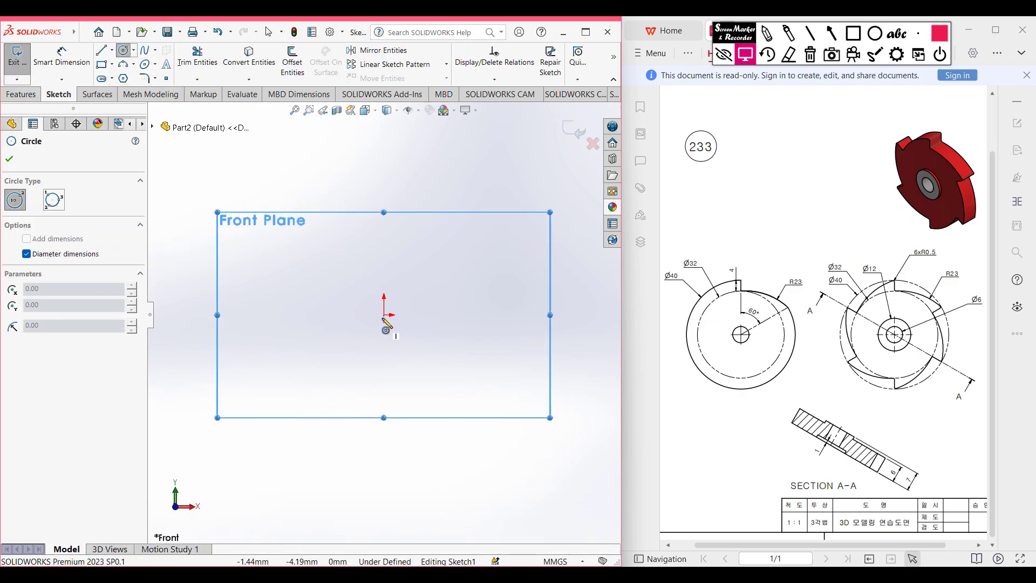
click(384, 316)
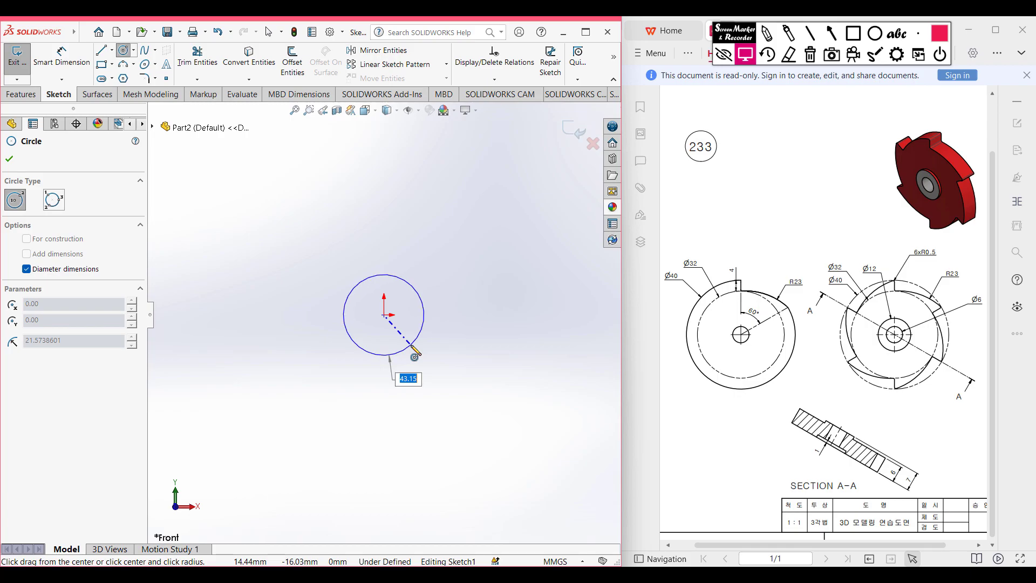
text(32)
key(Return)
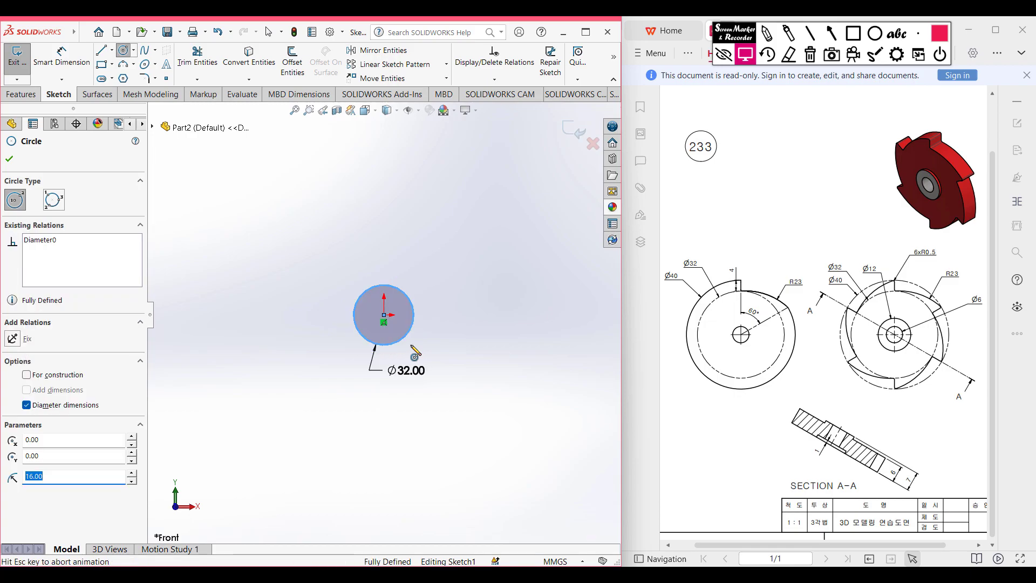
key(f)
key(Escape)
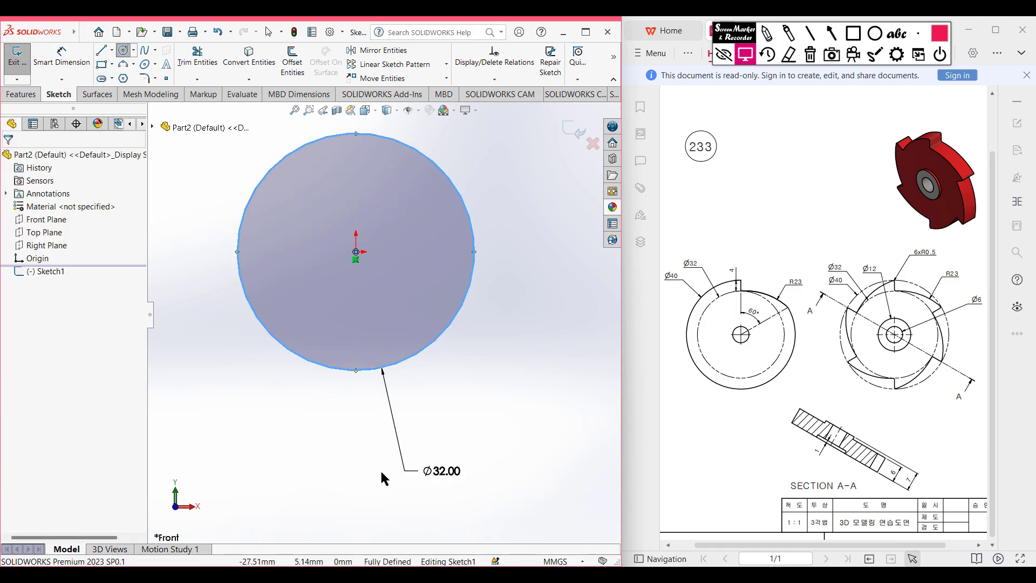
drag(438, 475, 431, 403)
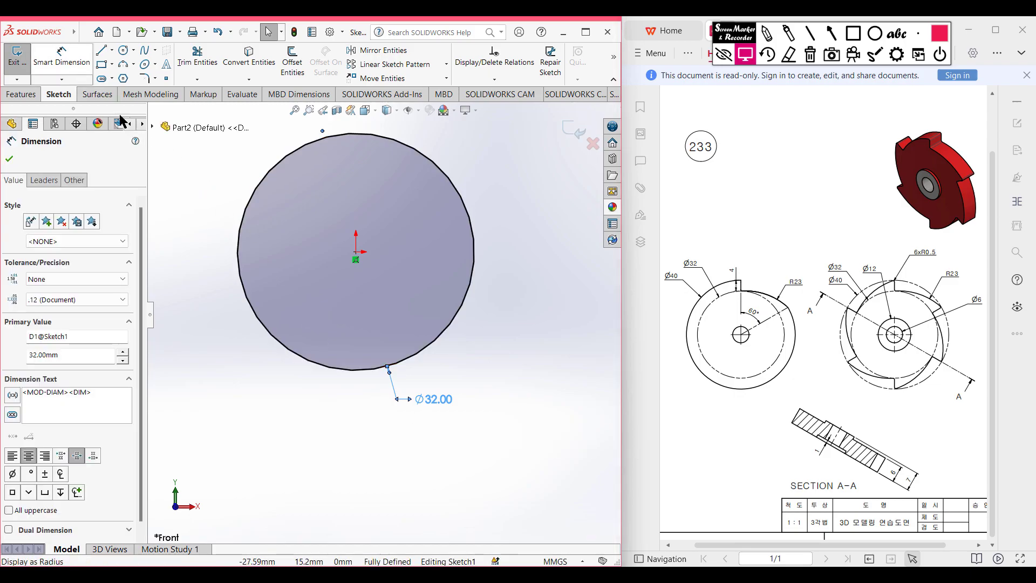
click(238, 312)
Draw a 4 mm vertical line upward from the circle's top quadrant point
scroll(232, 340, up, 2)
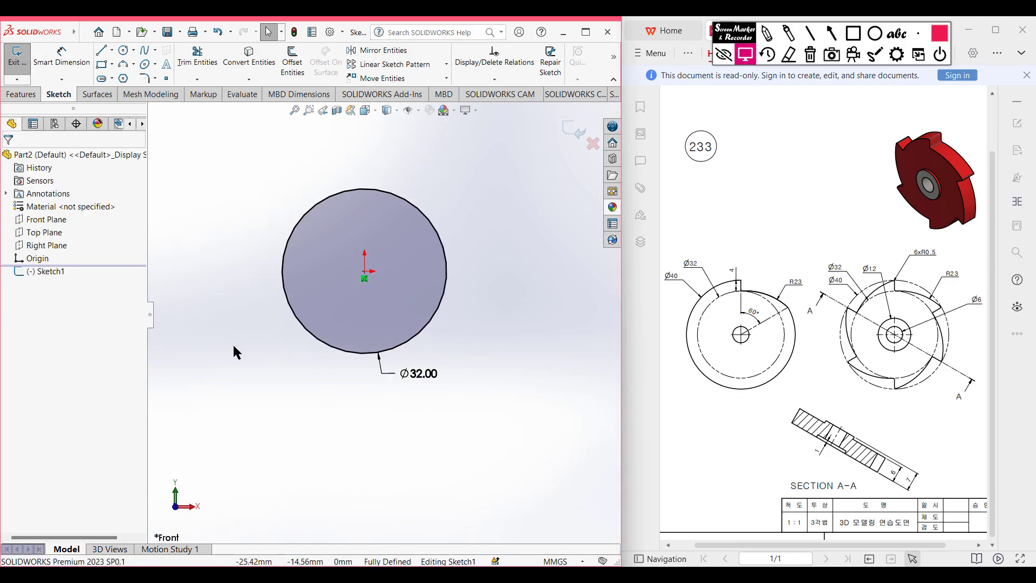
scroll(238, 351, down, 3)
scroll(243, 359, up, 1)
scroll(237, 334, up, 1)
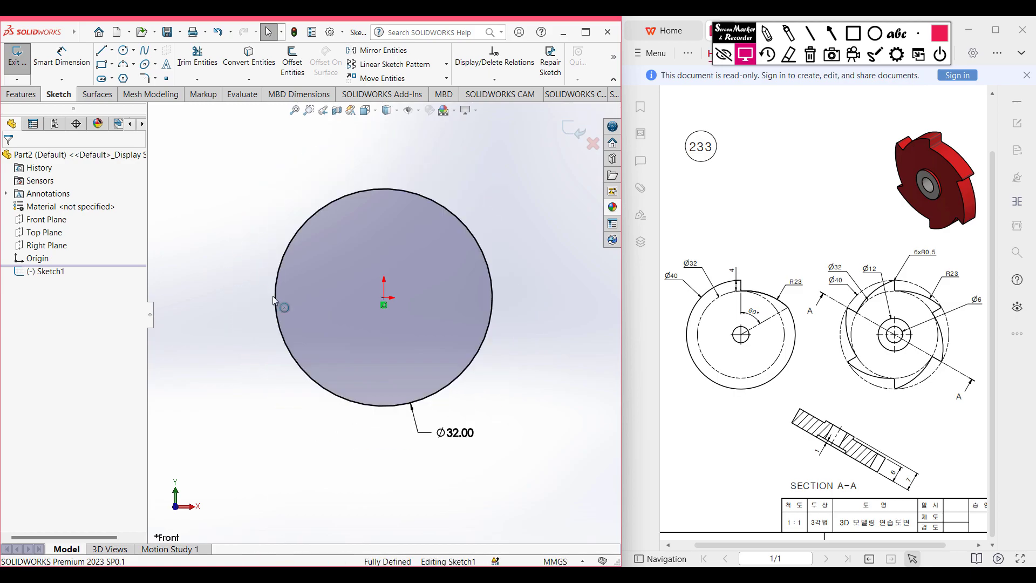
click(108, 50)
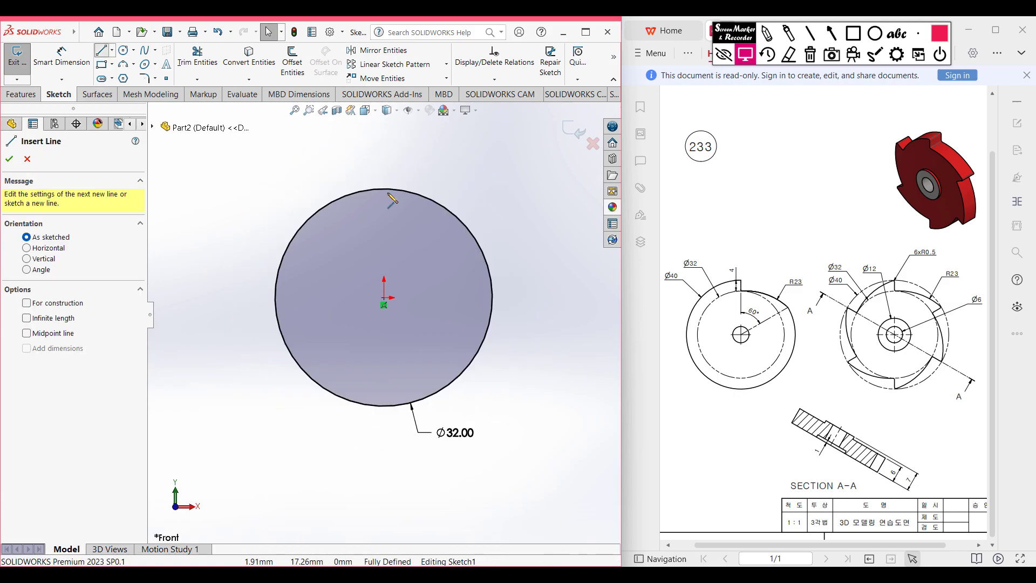
click(385, 189)
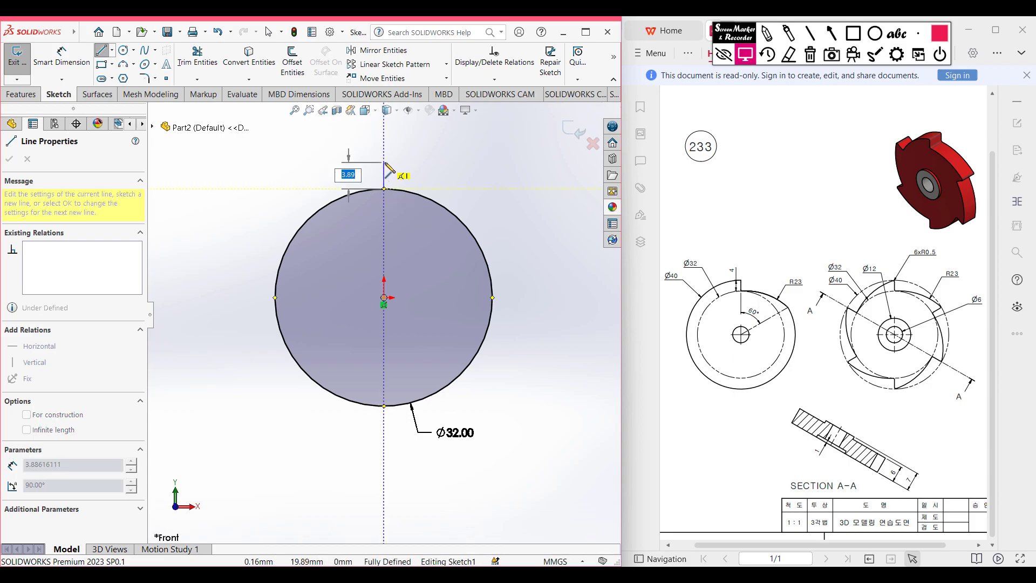
text(4)
key(Return)
key(Escape)
key(Escape)
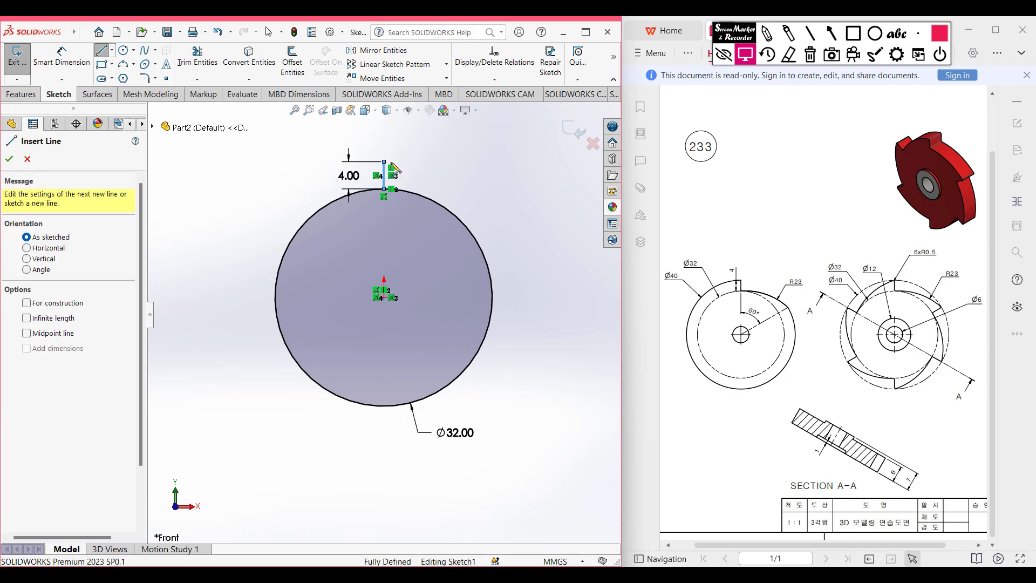
Circular-pattern the short vertical line about the origin with 6 equally spaced instances over 360 degrees
click(446, 64)
click(448, 91)
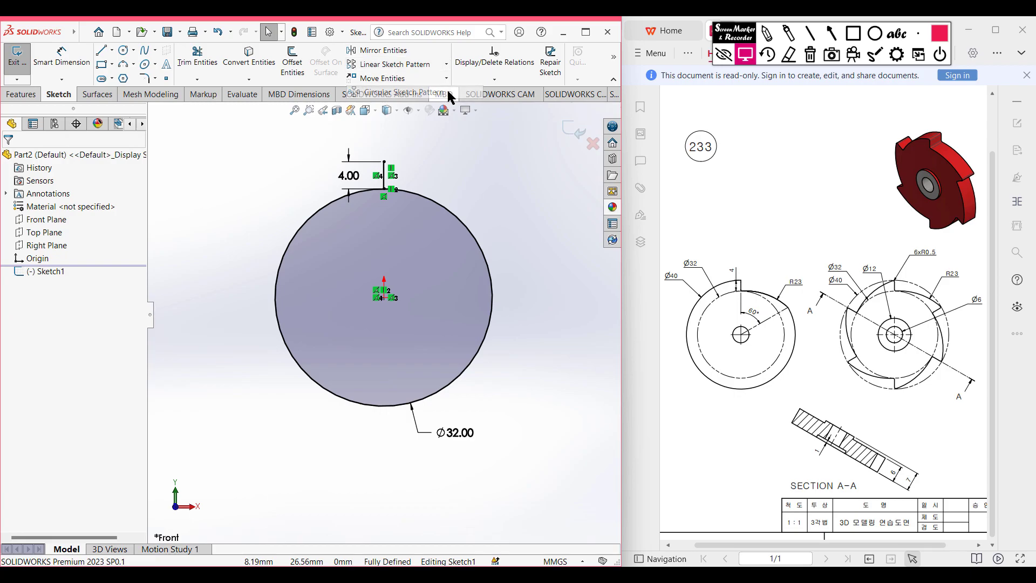
click(56, 323)
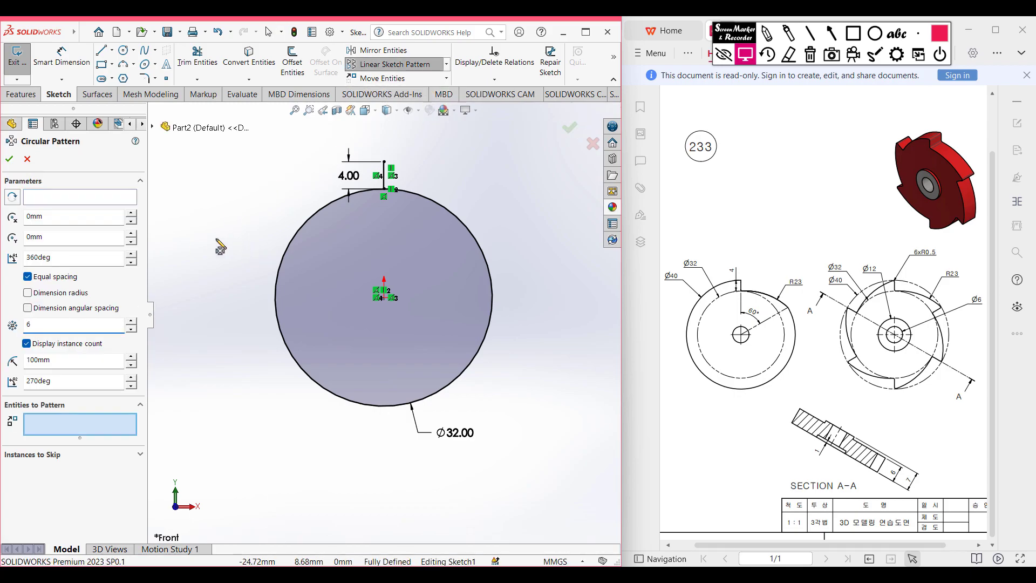
click(386, 171)
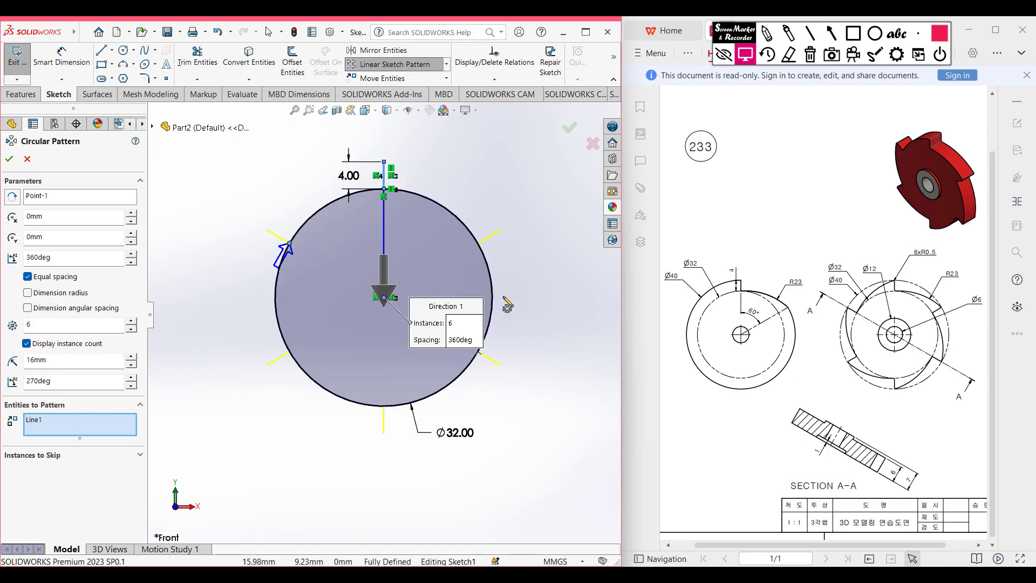
click(8, 160)
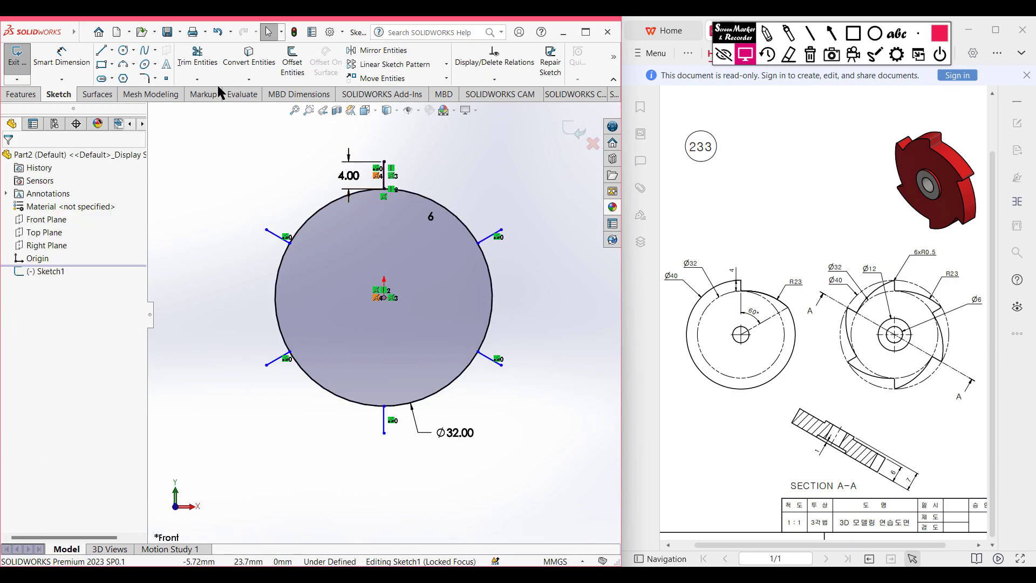
Draw a 3 Point Arc of radius 23 mm from the circle's top point to the outer end of the next line clockwise
click(133, 65)
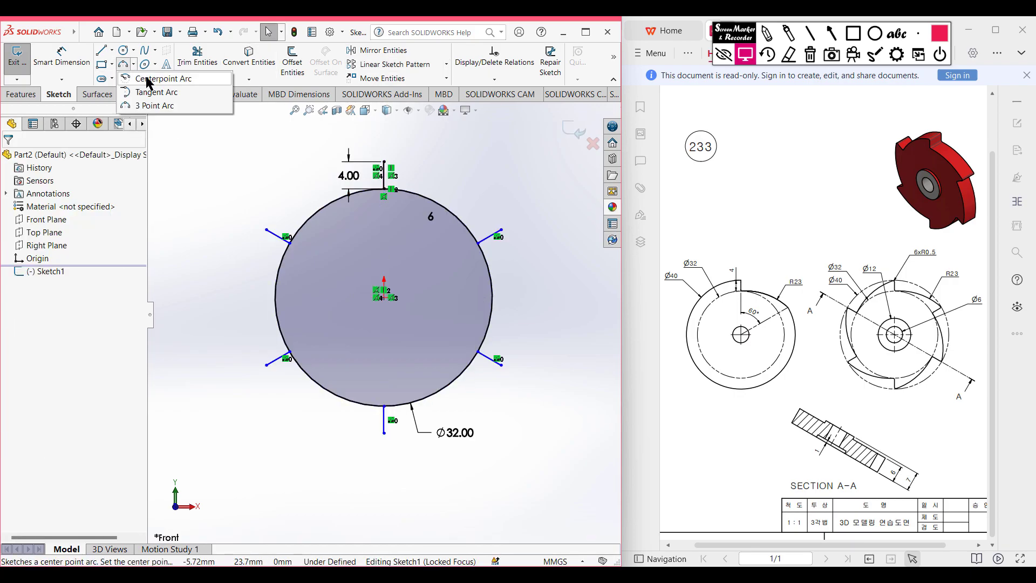
click(156, 106)
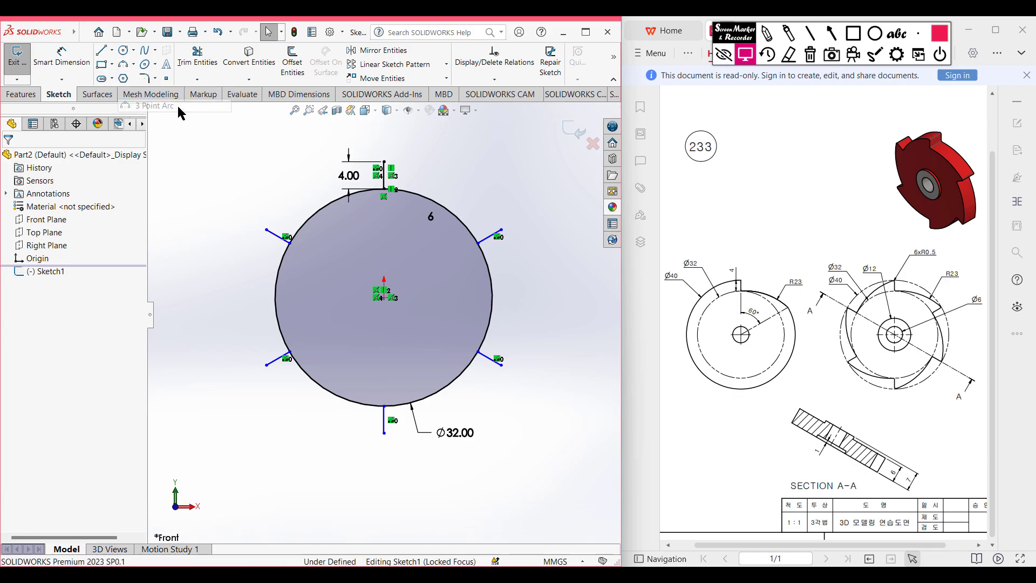
click(384, 189)
click(500, 230)
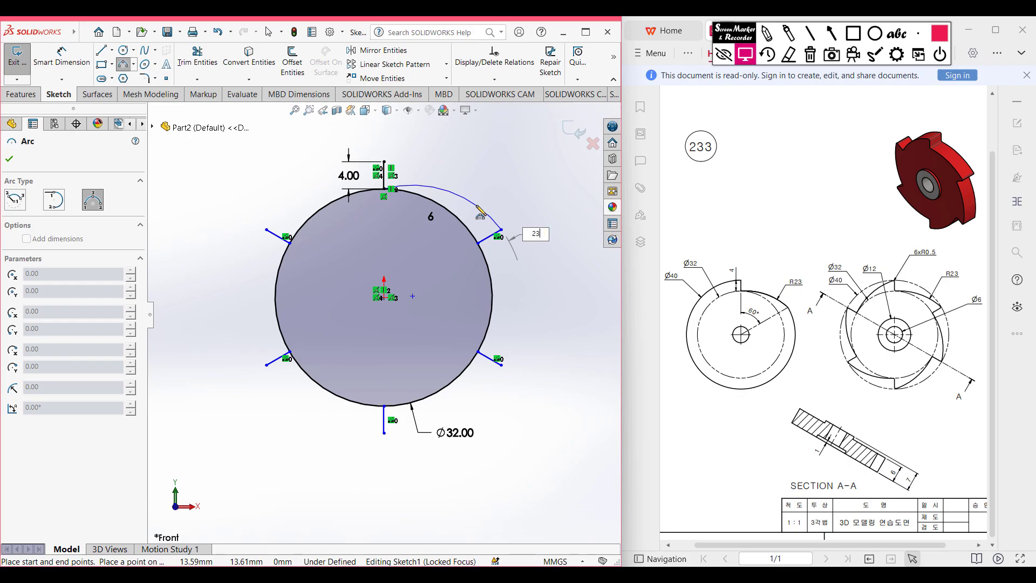
text(23)
key(Return)
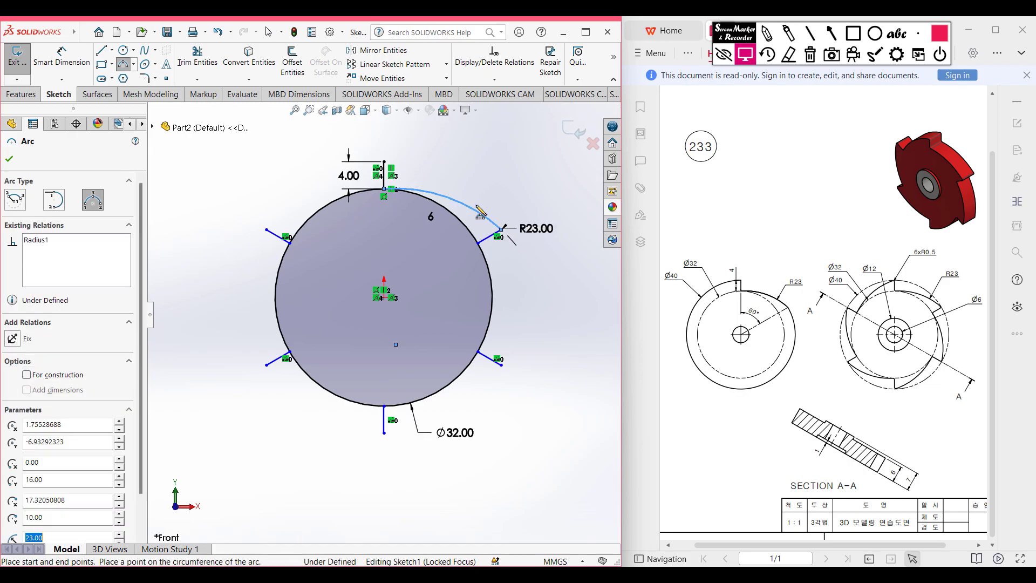
click(10, 158)
key(Escape)
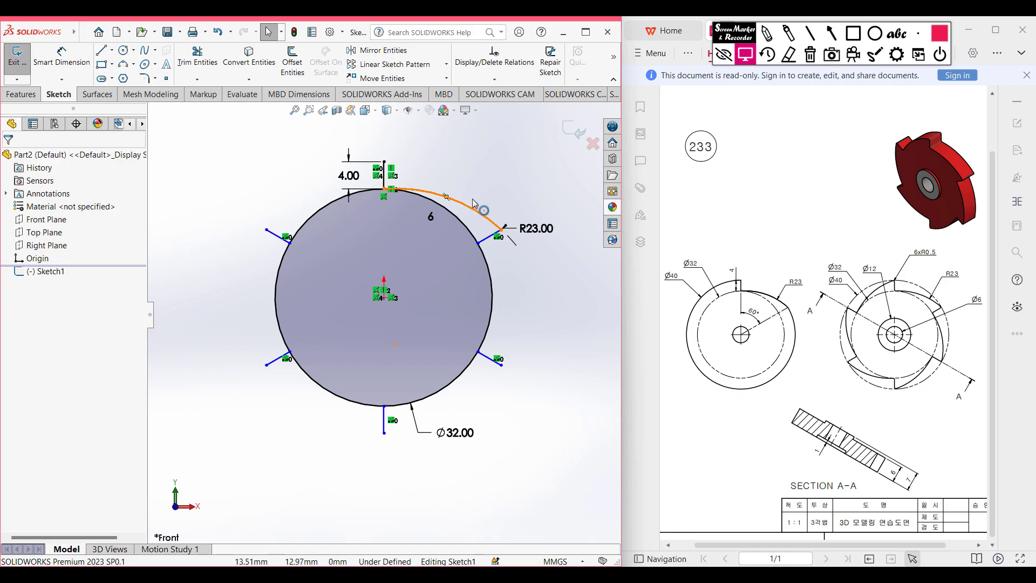
Circular-pattern the R23 arc about the origin with 6 equally spaced instances over 360 degrees
click(445, 65)
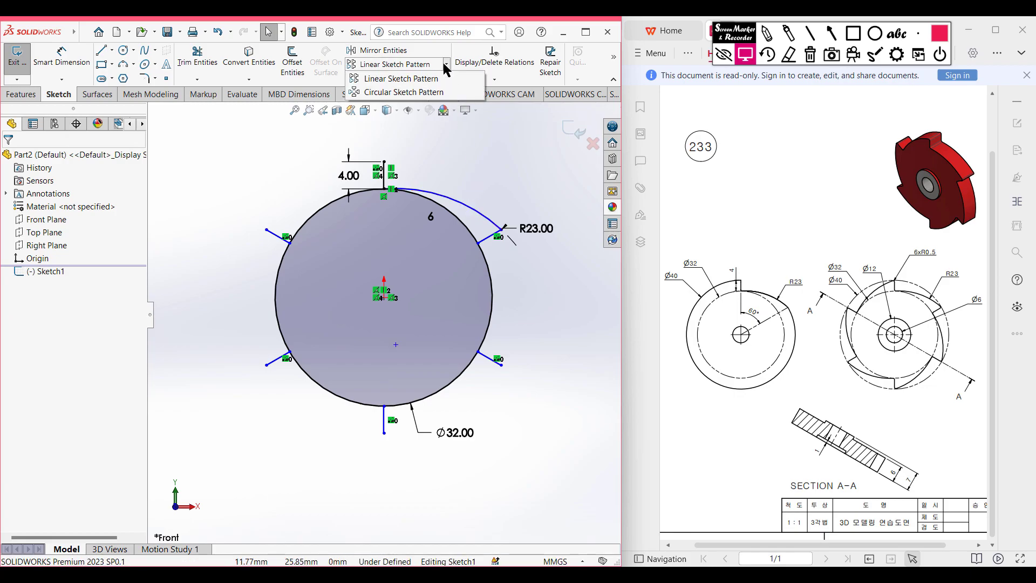
click(444, 95)
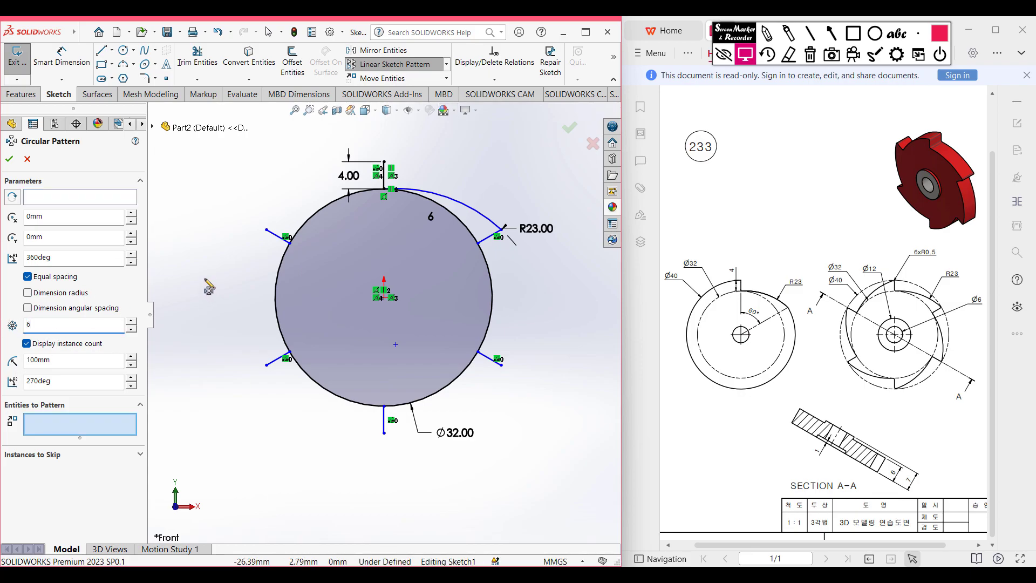
click(468, 209)
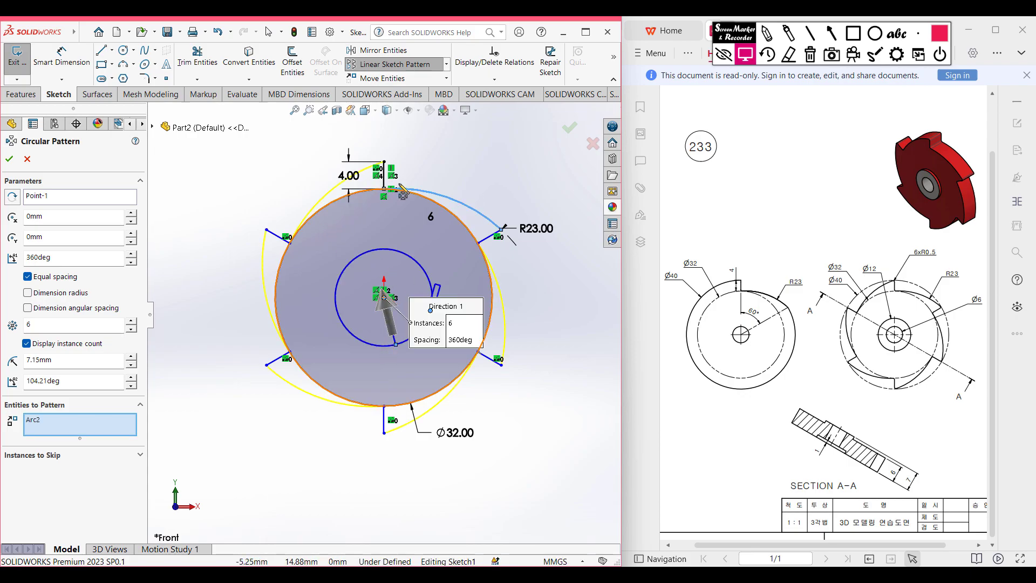
click(8, 160)
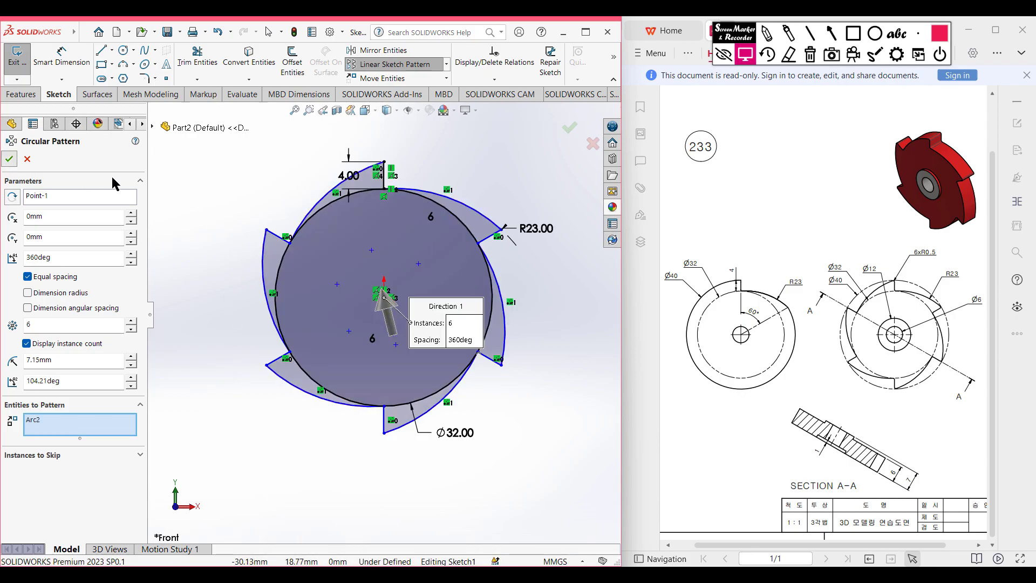
Power-trim all segments of the 32 mm circle inside the profile, leaving only the six-tooth outline
click(199, 58)
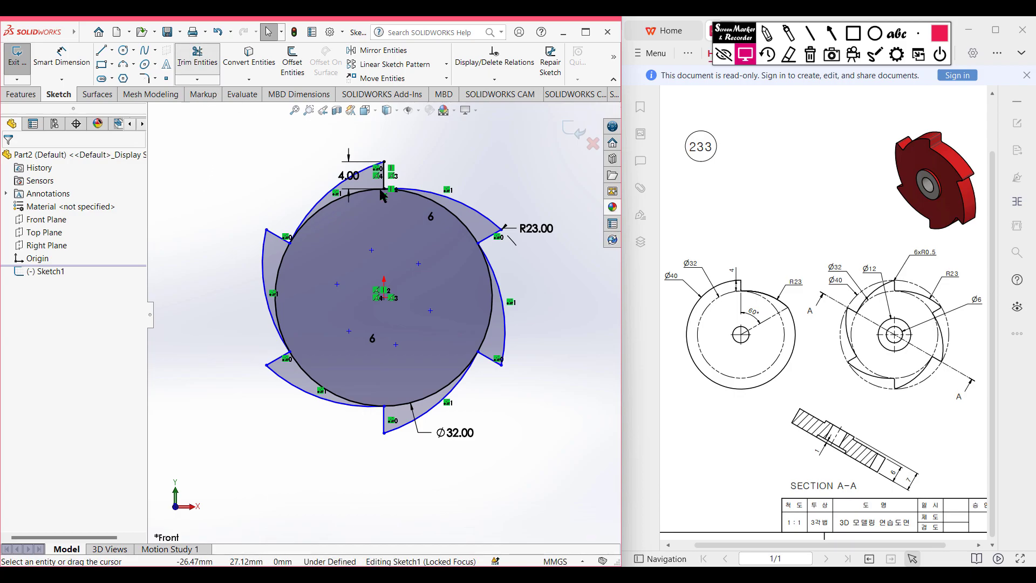
scroll(331, 208, down, 3)
scroll(325, 233, up, 1)
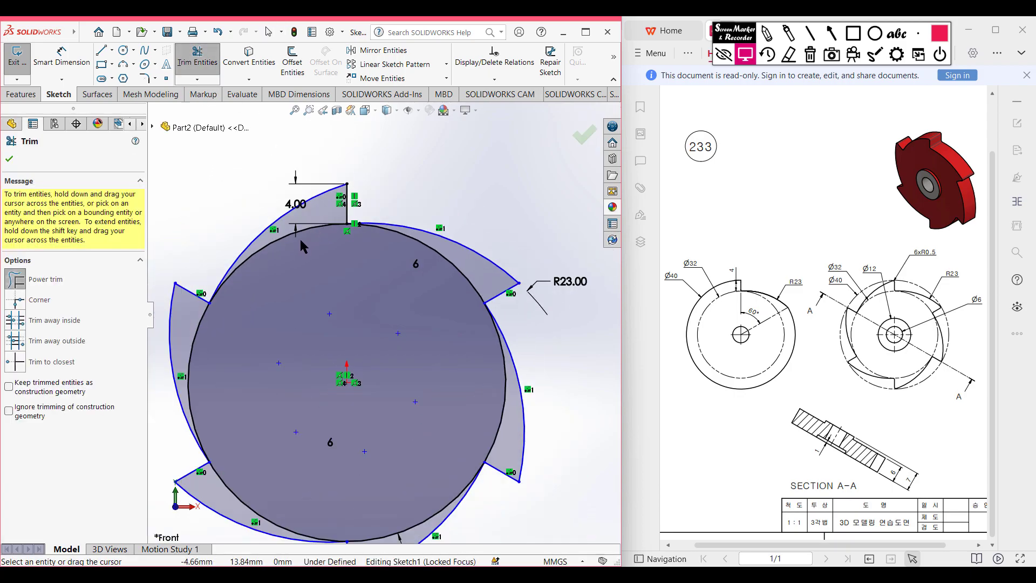
drag(302, 248, 297, 231)
mouse_move(419, 252)
mouse_down()
mouse_move(439, 250)
mouse_move(442, 289)
mouse_move(506, 410)
mouse_up()
scroll(431, 437, up, 3)
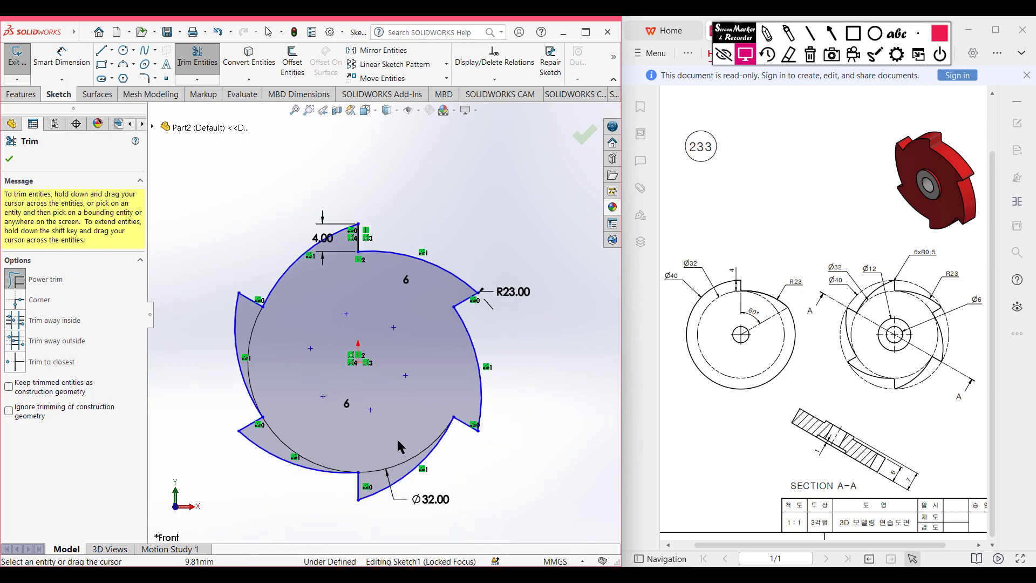
drag(387, 475, 347, 431)
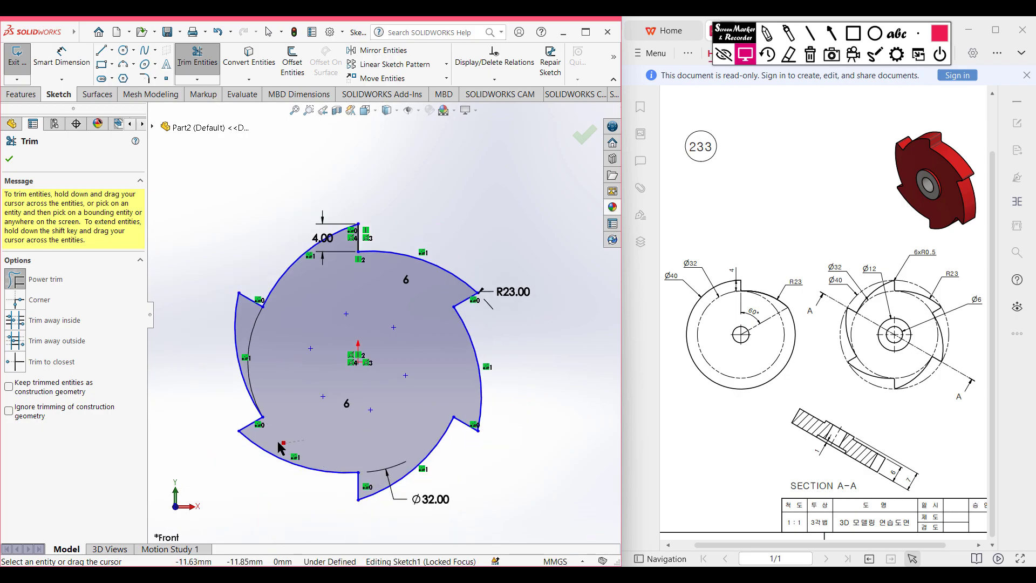
drag(252, 348, 246, 340)
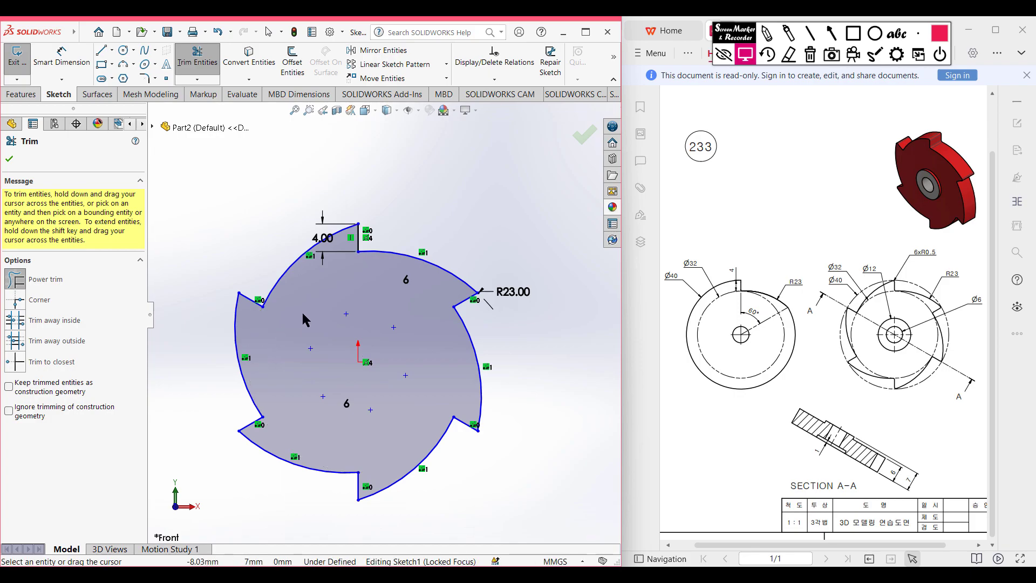
click(10, 160)
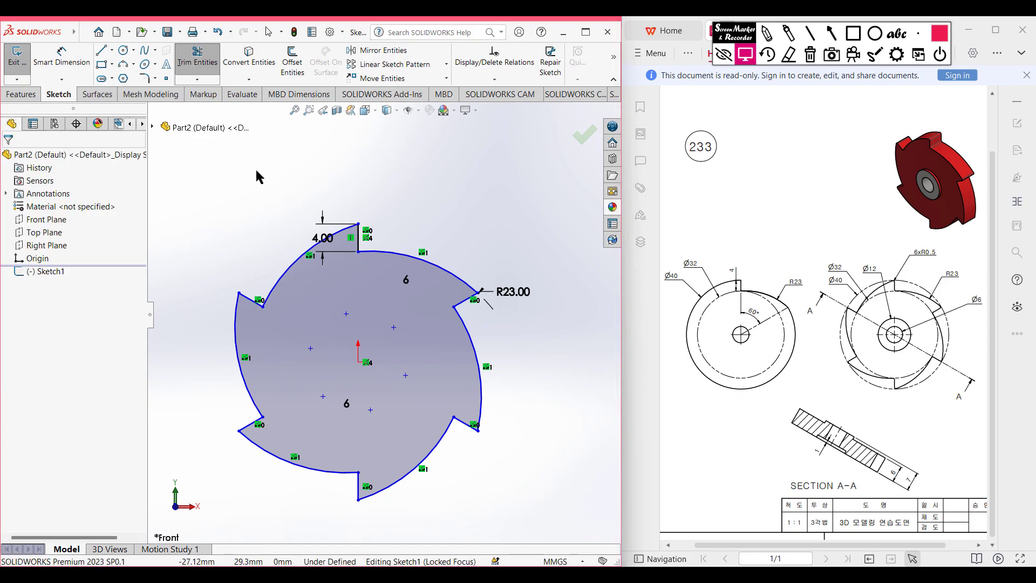
Extrude the six-tooth profile as a blind boss 6 mm deep
key(ctrl+7)
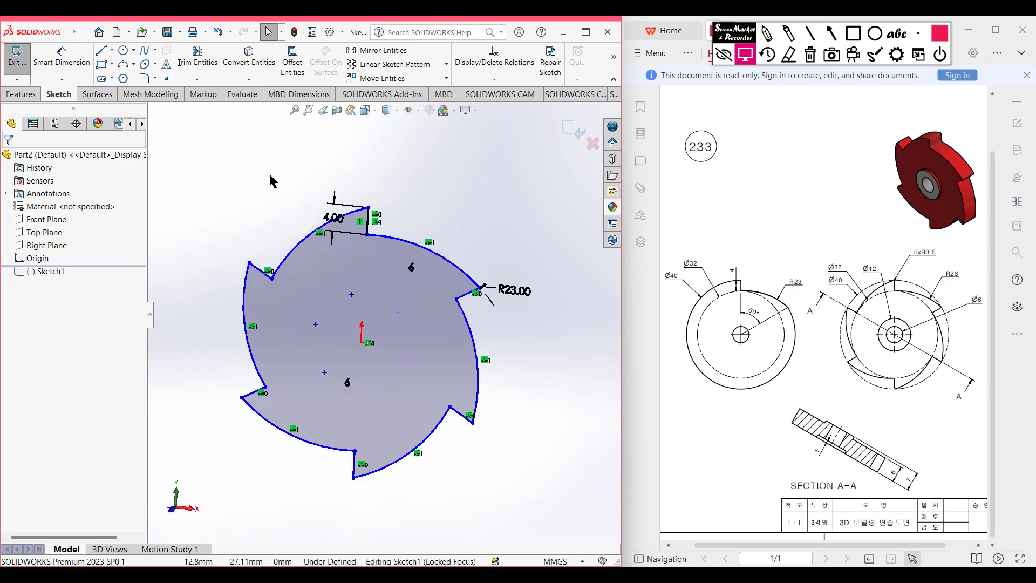
click(21, 95)
click(24, 66)
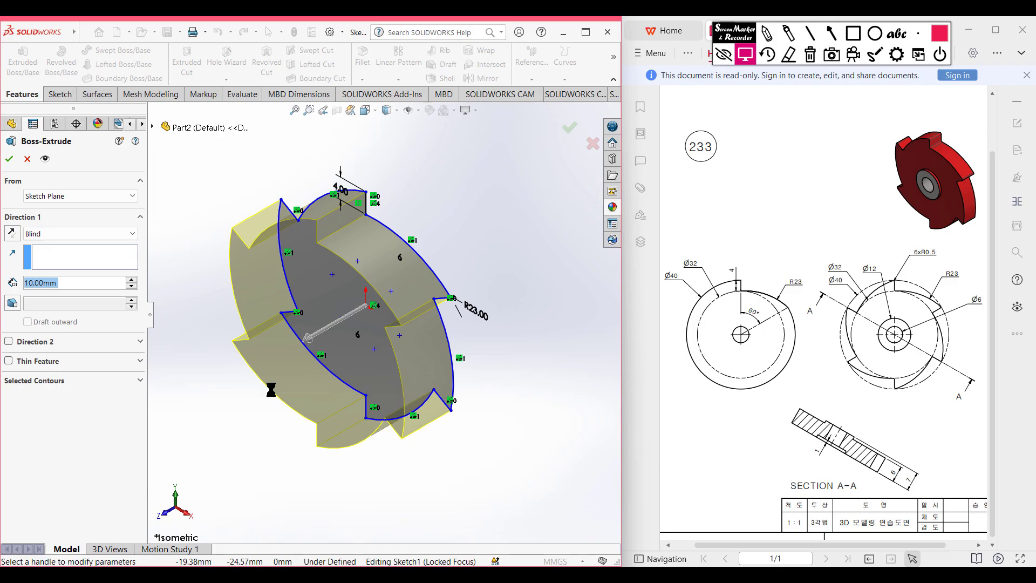
text(6)
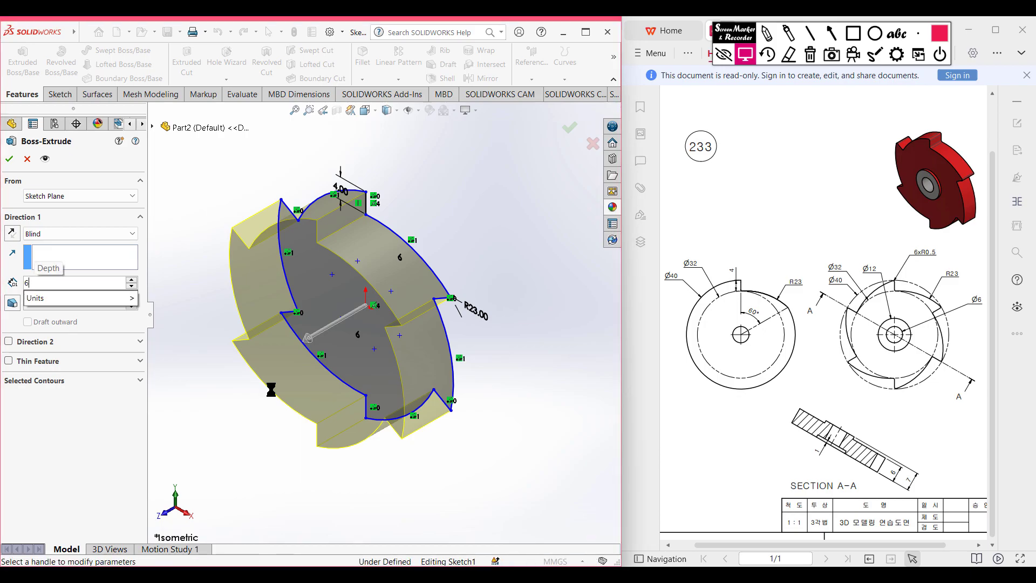
key(Return)
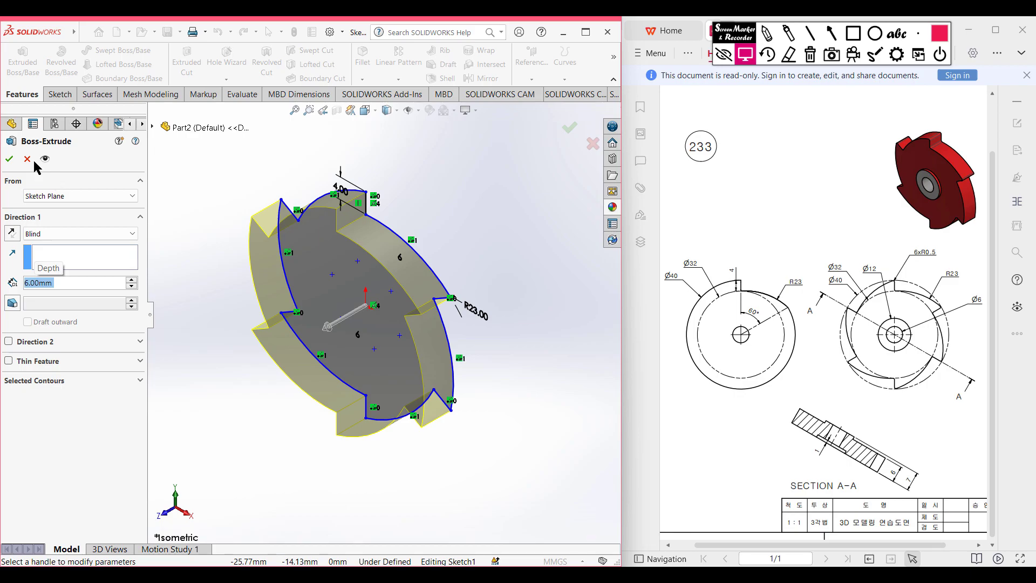
click(8, 159)
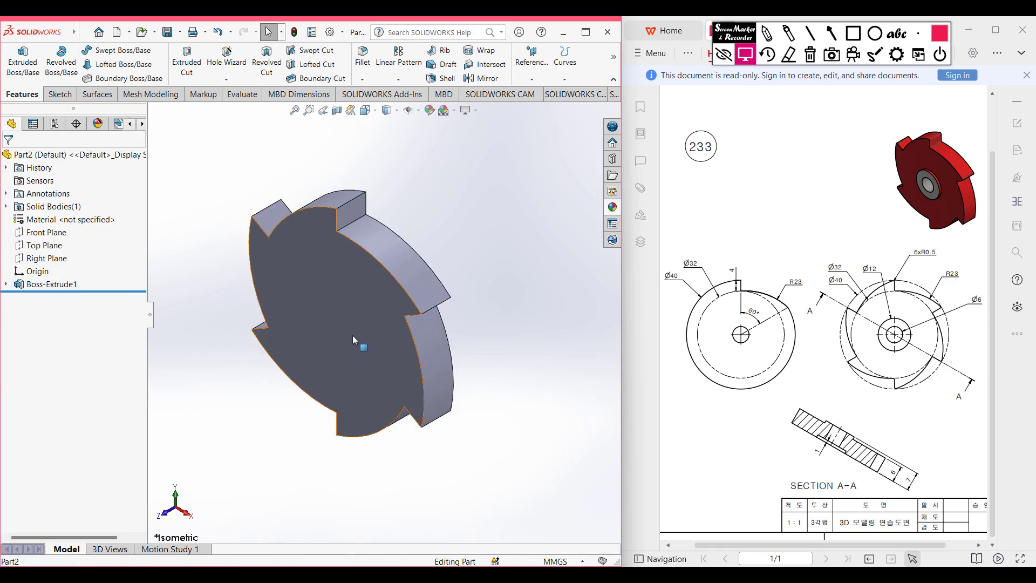
Sketch a 12 mm diameter circle centred on the origin on the cutter's front face
click(328, 301)
right_click(319, 287)
click(358, 278)
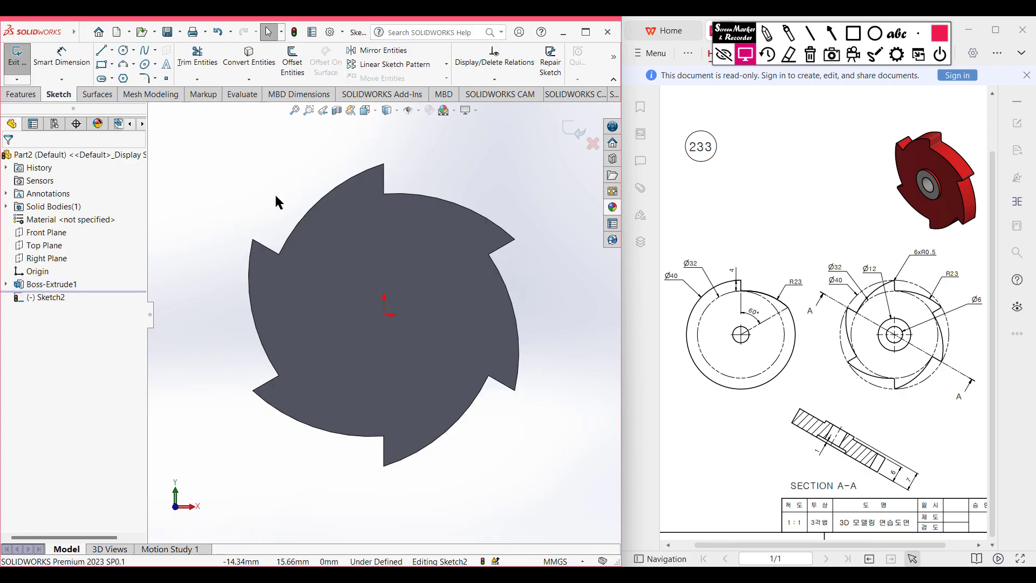
click(124, 51)
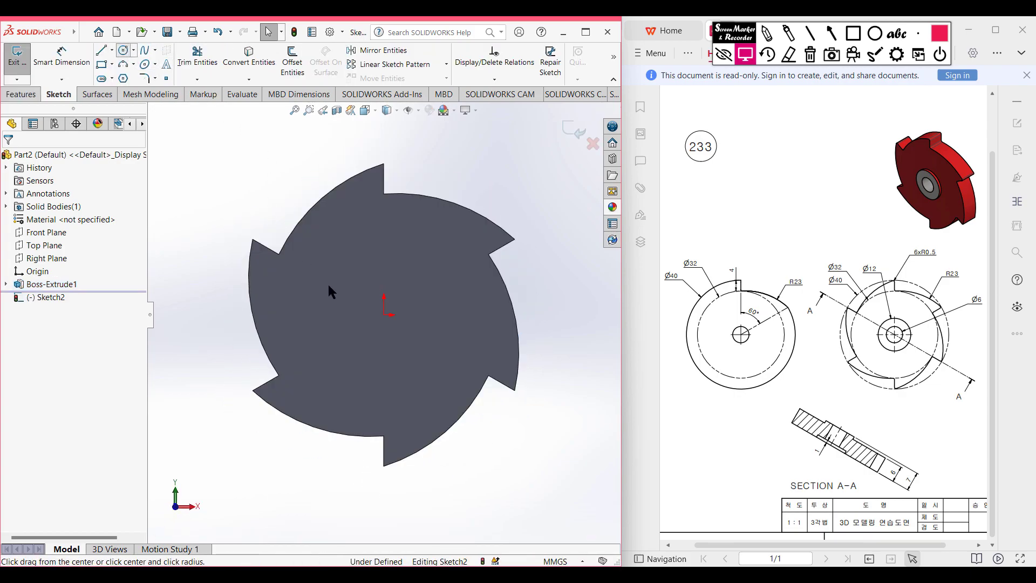
click(384, 315)
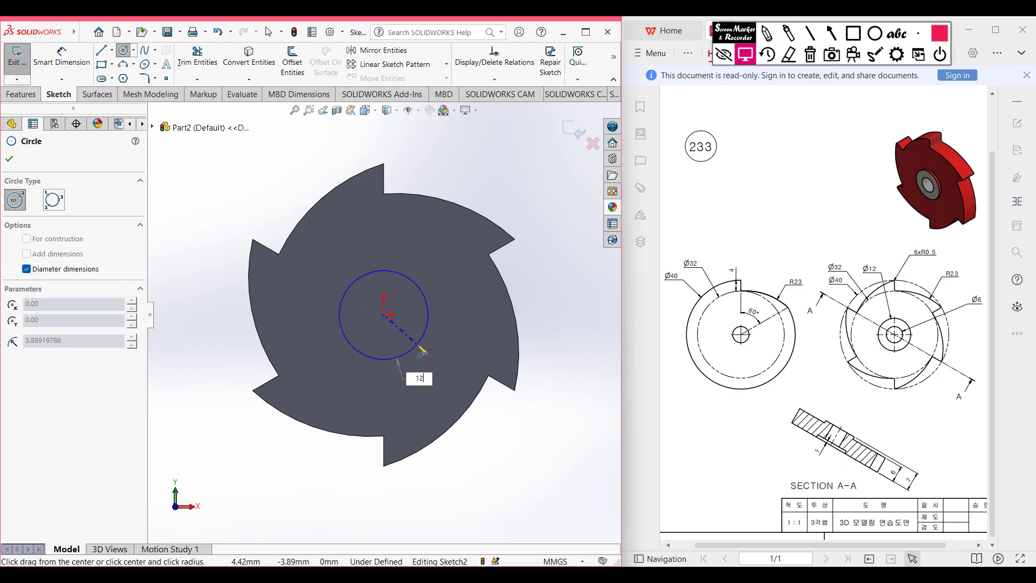
key(Return)
Extrude the 12 mm circle outward as a blind boss 1 mm high (7-6), merged with the cutter body
key(ctrl+7)
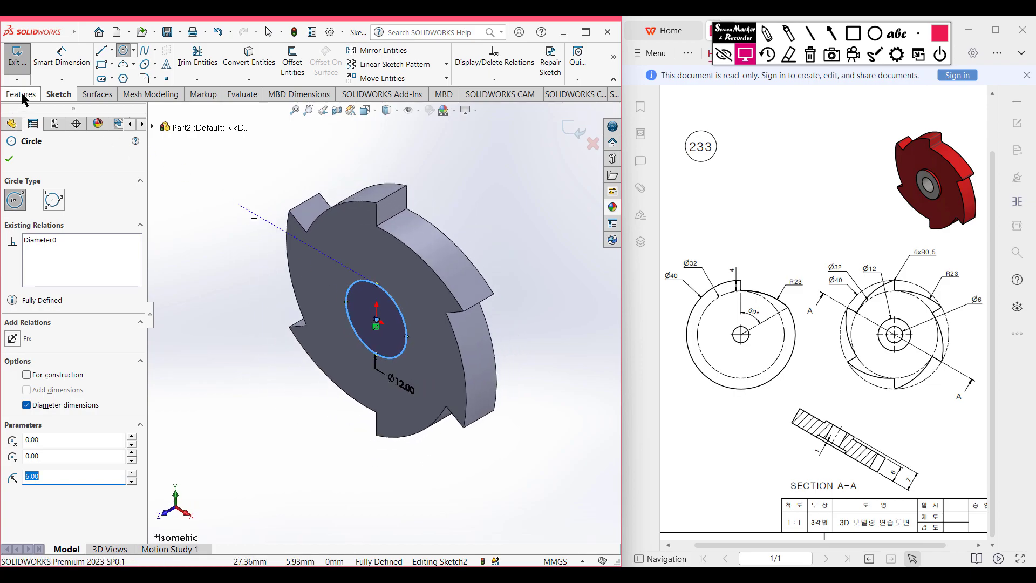
click(21, 95)
click(23, 61)
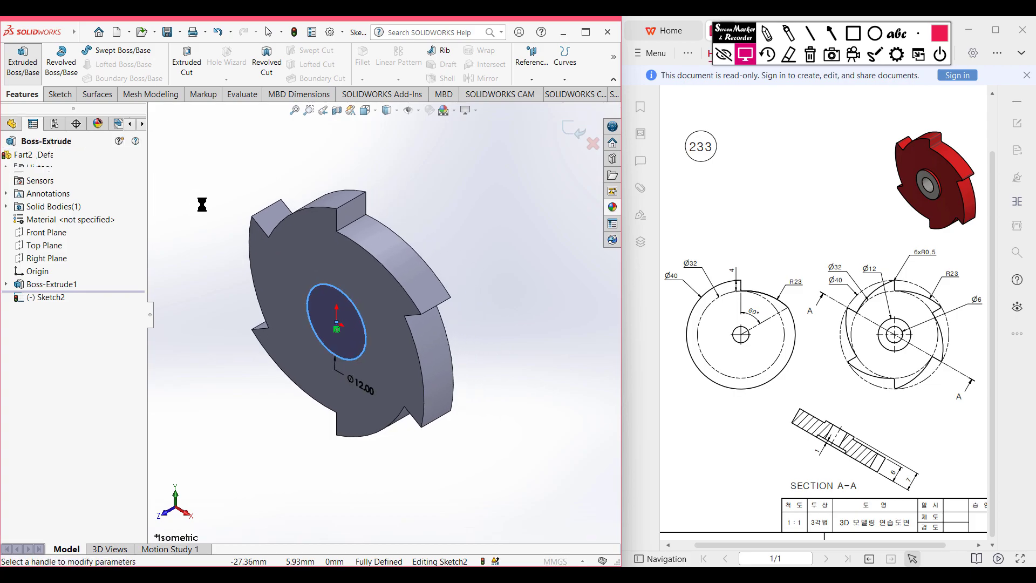
text(7-)
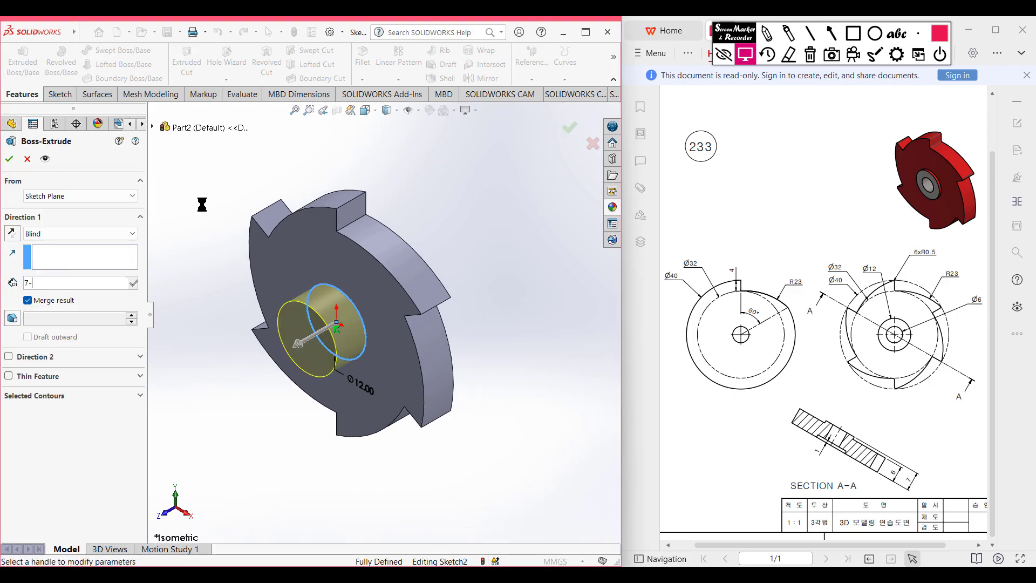
text(6)
key(Return)
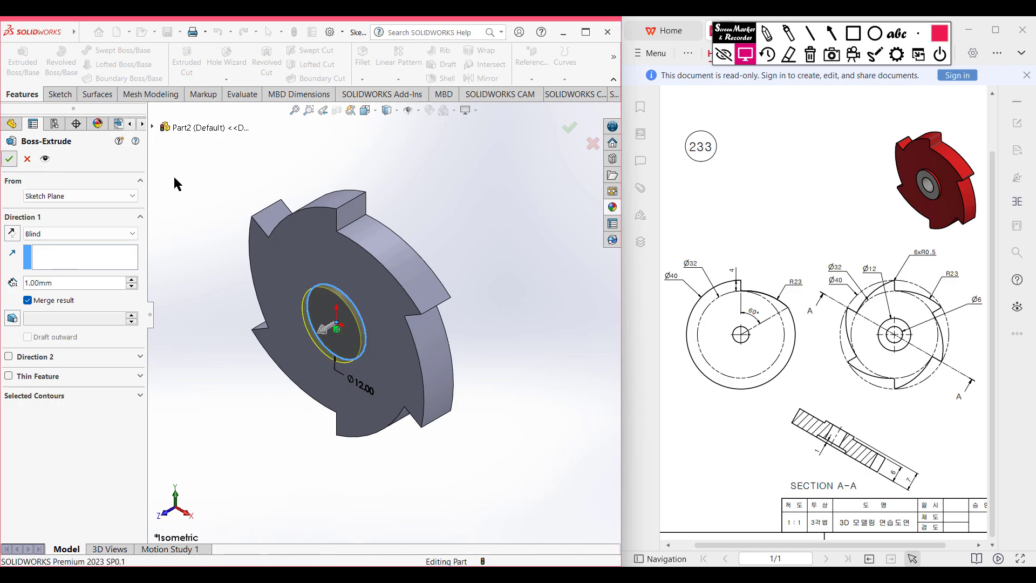
key(Return)
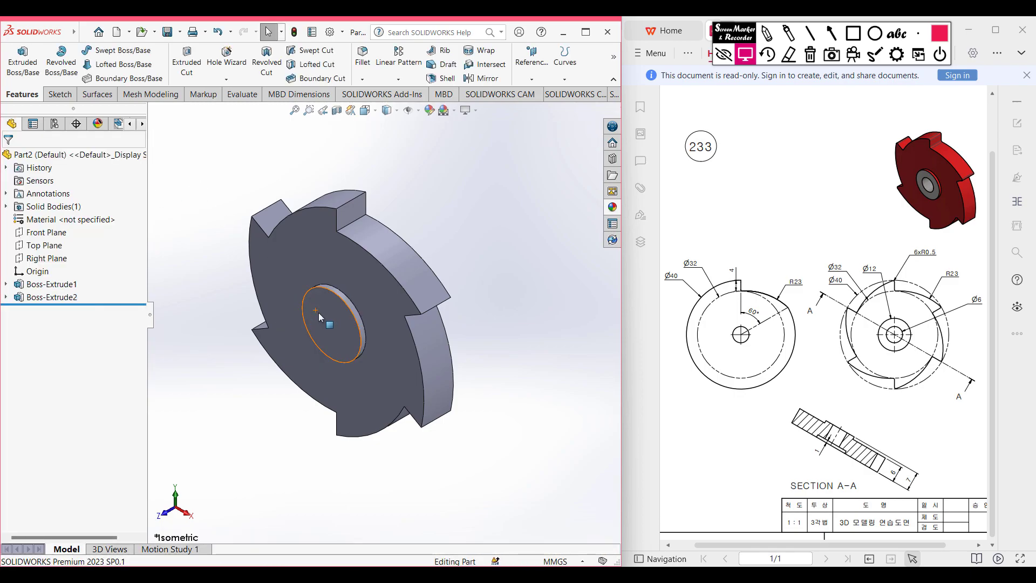
Sketch a 6 mm diameter circle centred on the origin on the raised hub's face
click(318, 312)
right_click(330, 325)
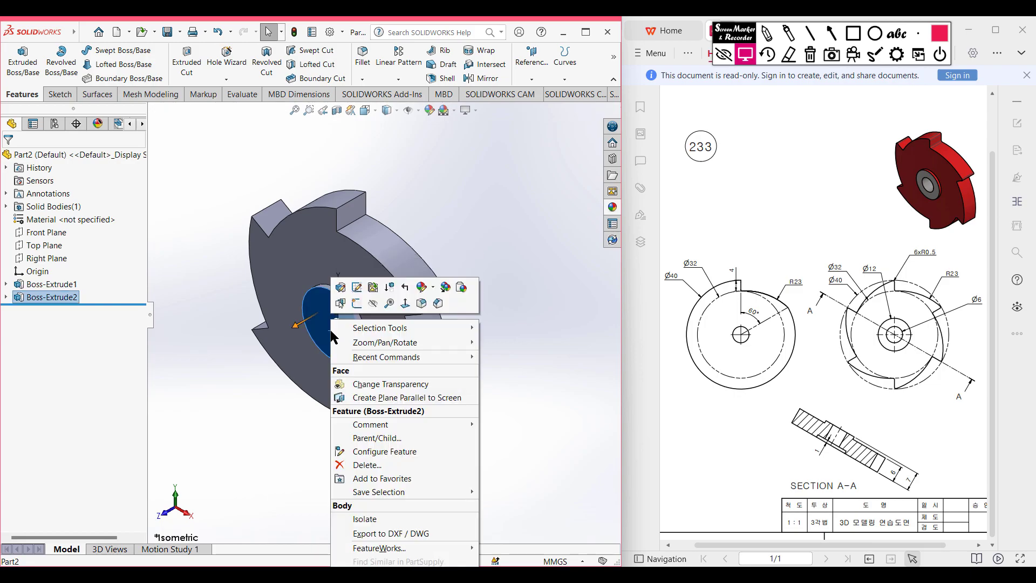
click(356, 305)
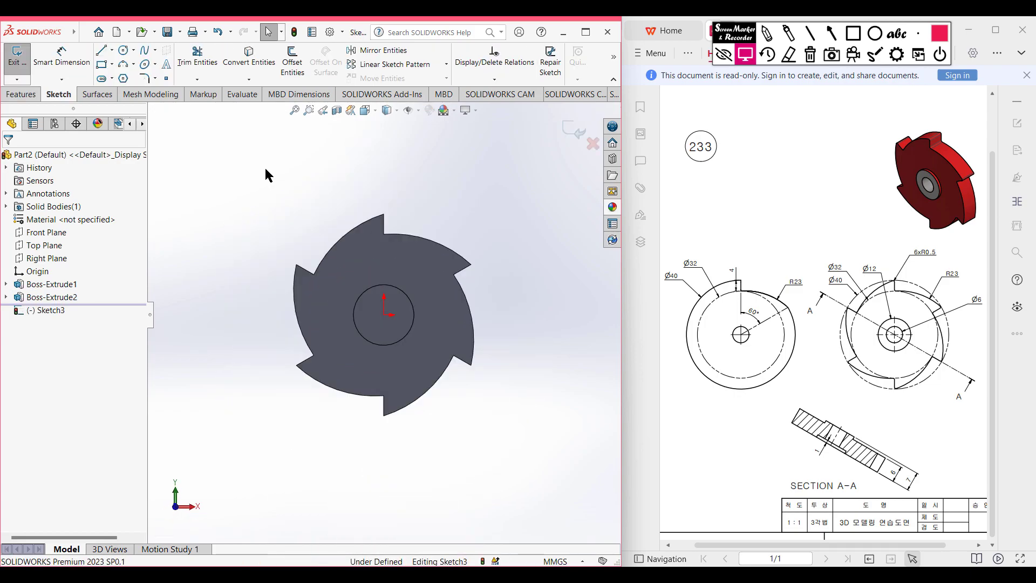
click(123, 51)
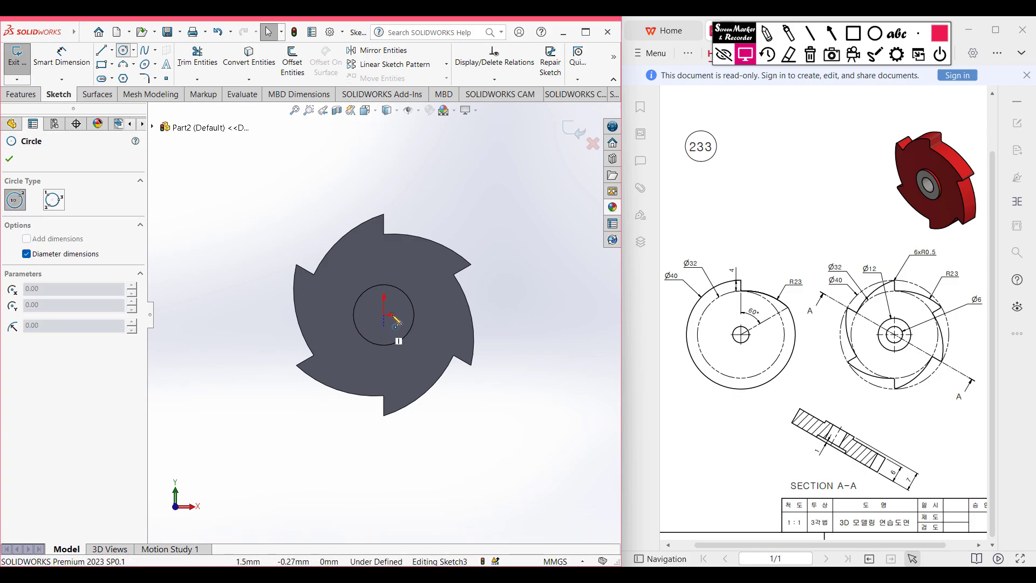
scroll(386, 327, down, 5)
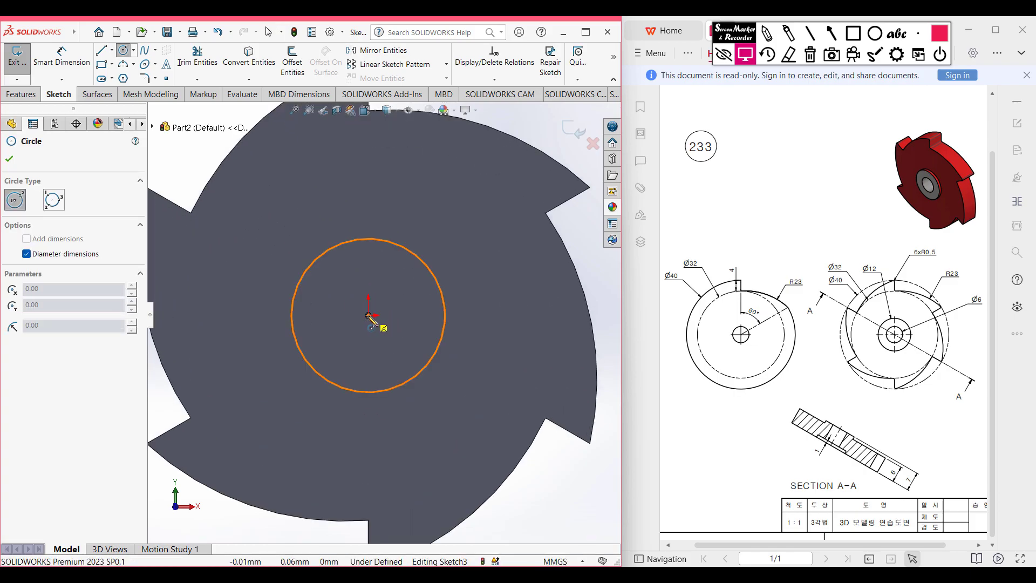
click(380, 323)
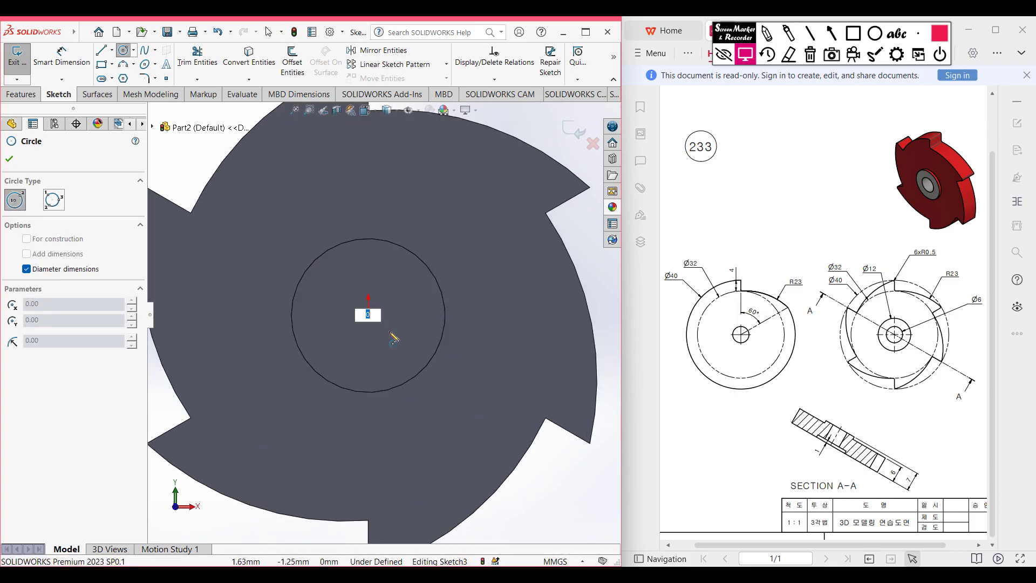
text(6)
key(Return)
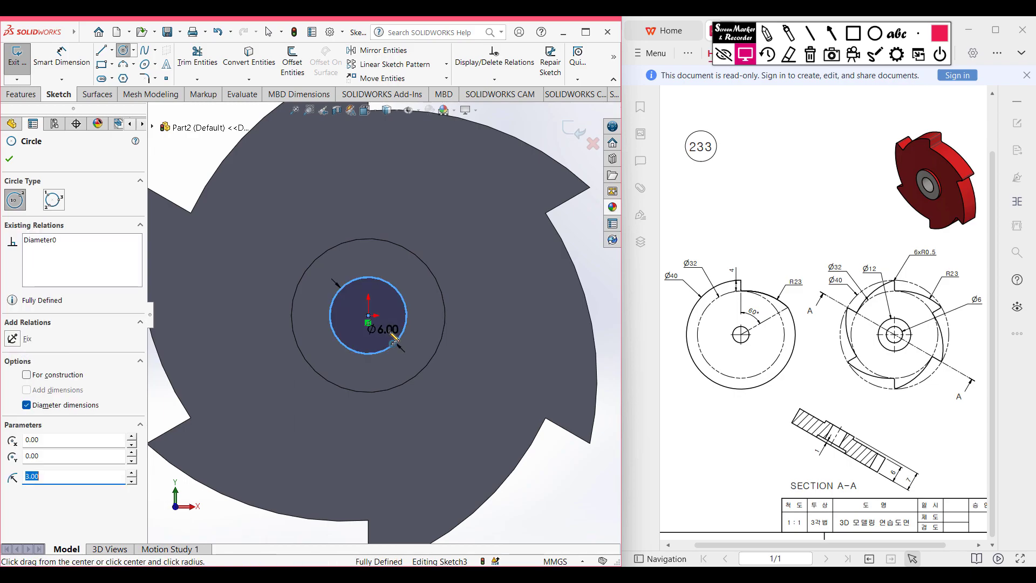
Cut-extrude the 6 mm circle with the Through All - Both end condition to make the bore
key(ctrl+7)
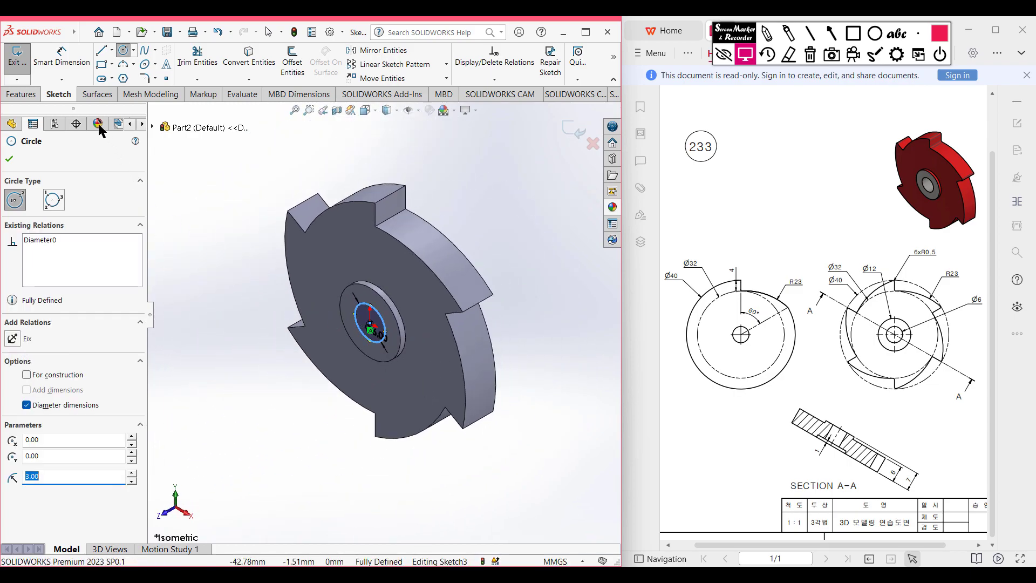
click(21, 94)
click(183, 63)
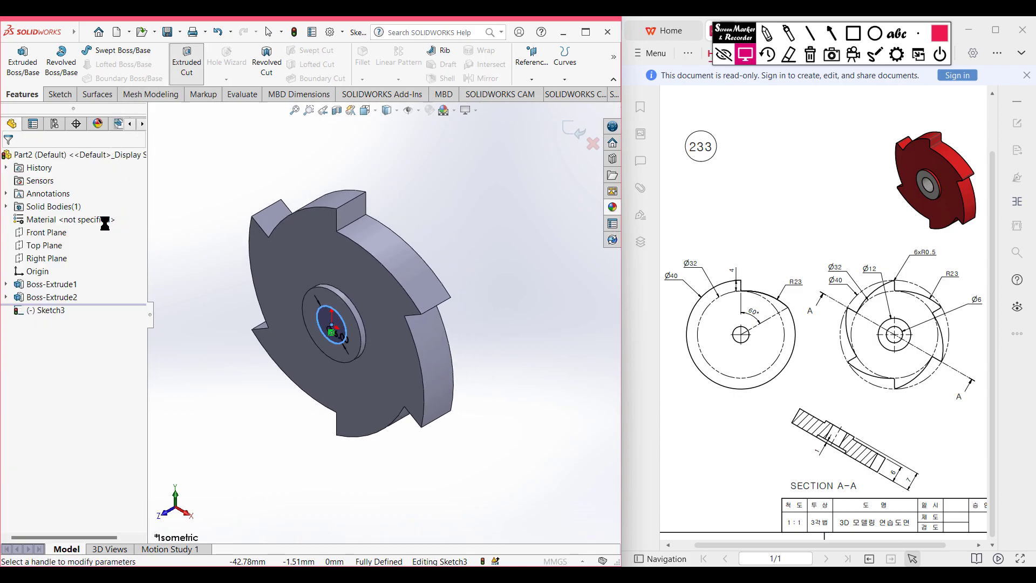
click(93, 232)
click(89, 261)
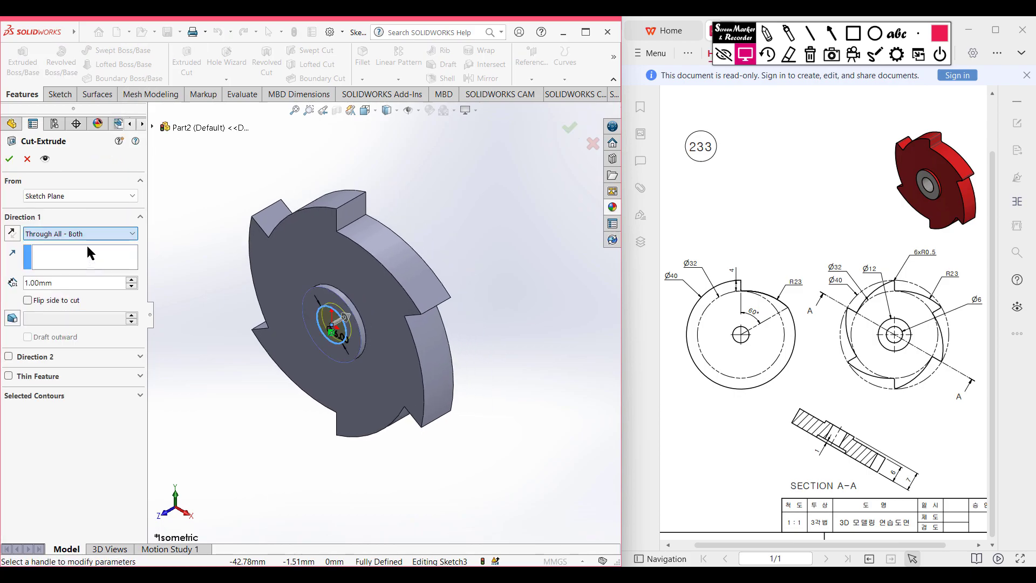
click(9, 158)
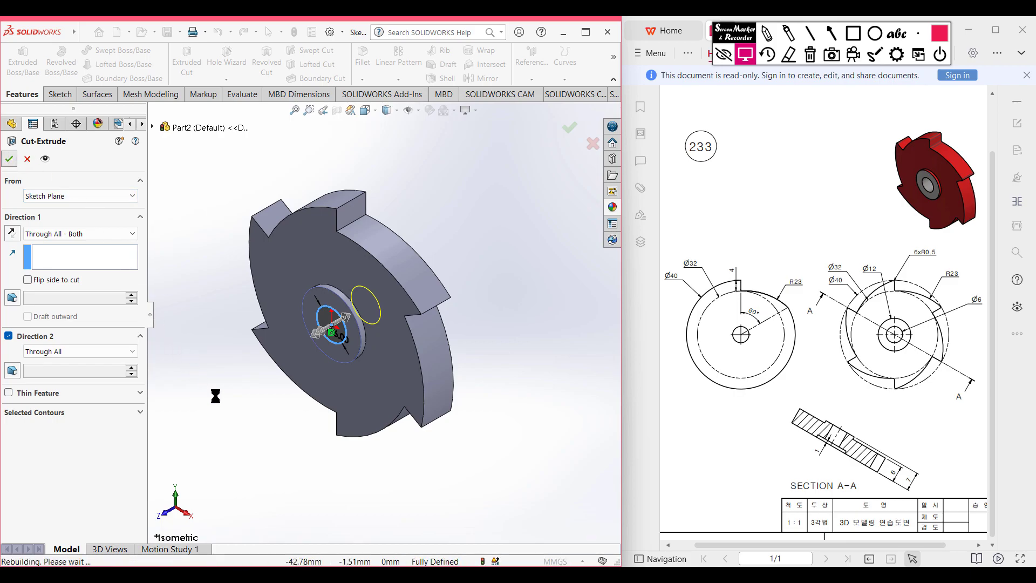
click(254, 435)
middle_drag(516, 291, 433, 316)
click(768, 37)
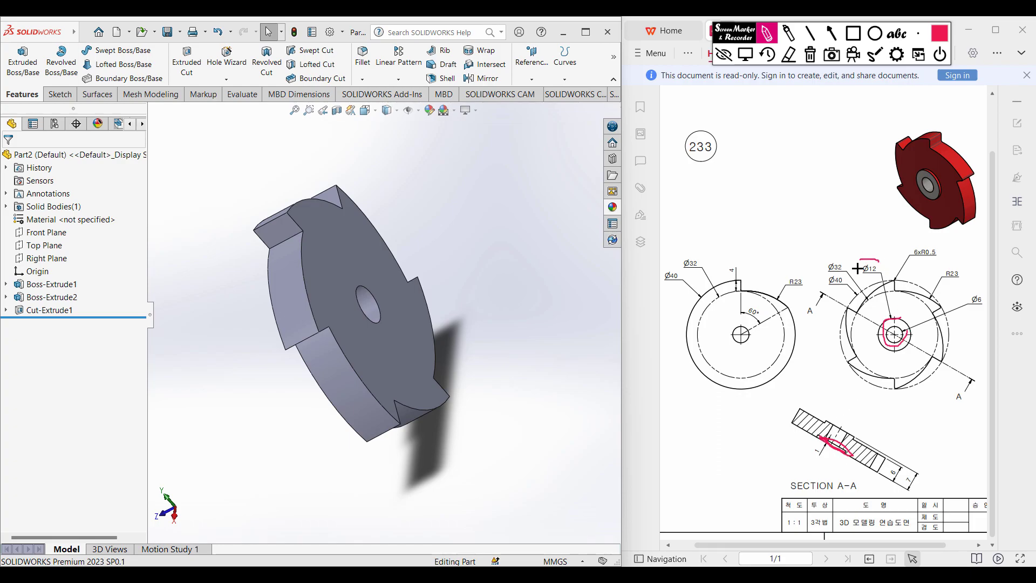
click(810, 54)
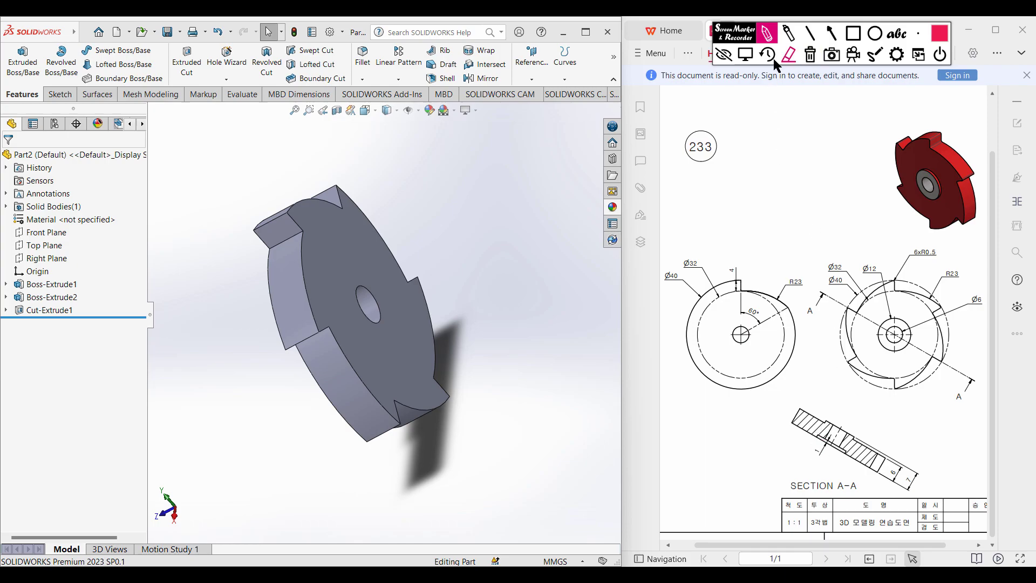
Sketch a 12 mm diameter circle centred on the origin on the cutter's flat back face
click(746, 57)
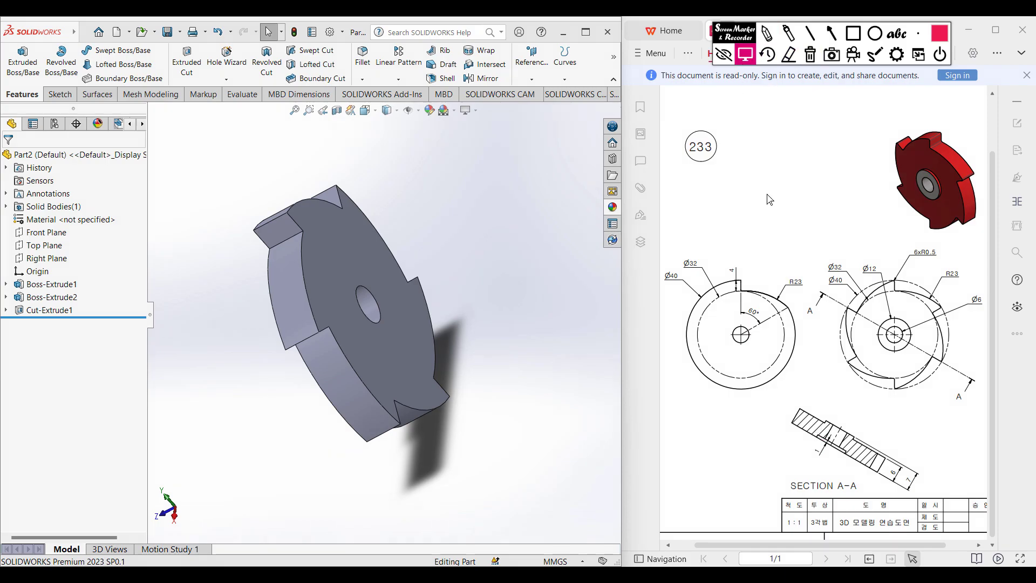
click(391, 346)
right_click(371, 351)
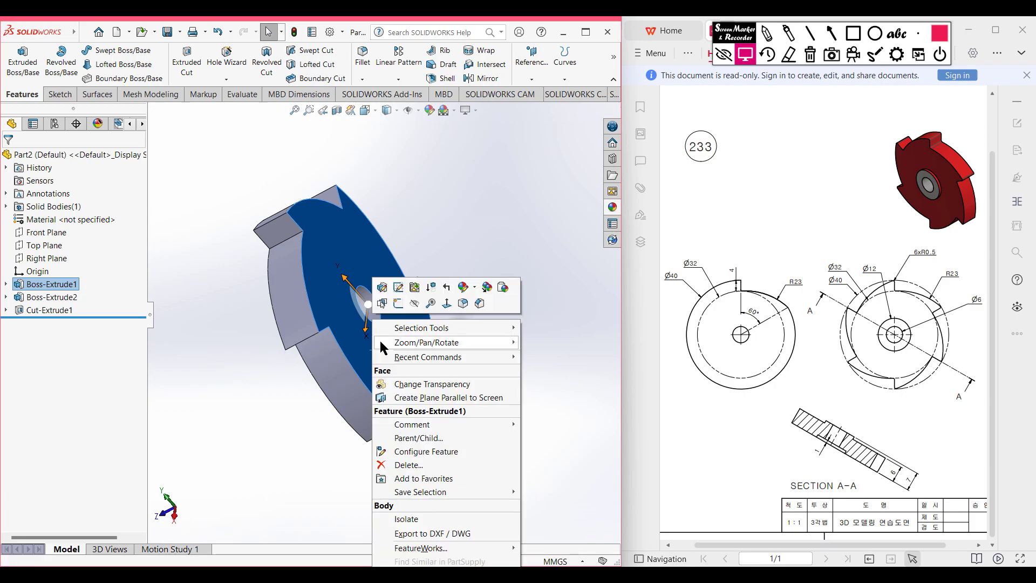
click(399, 304)
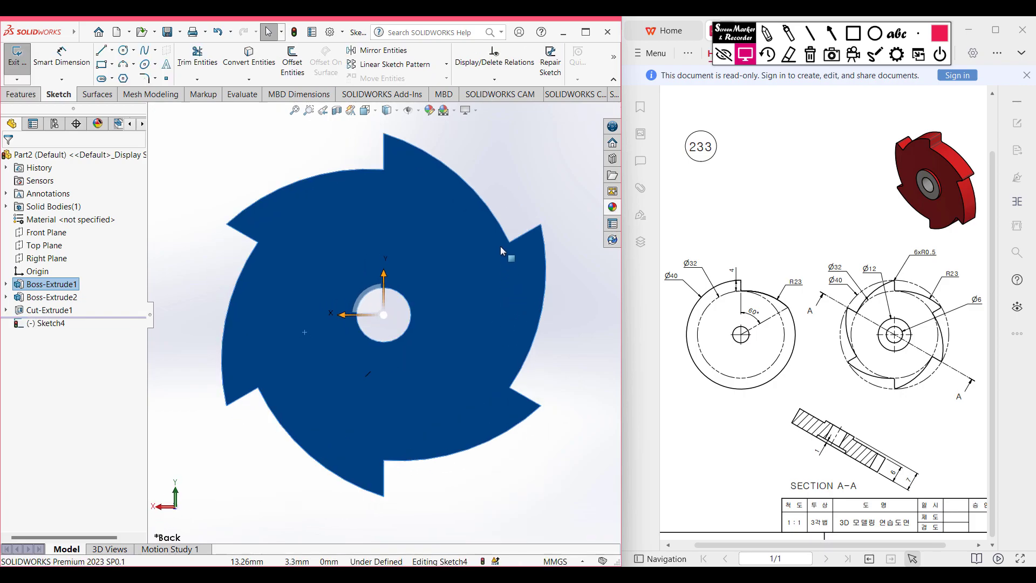
click(123, 50)
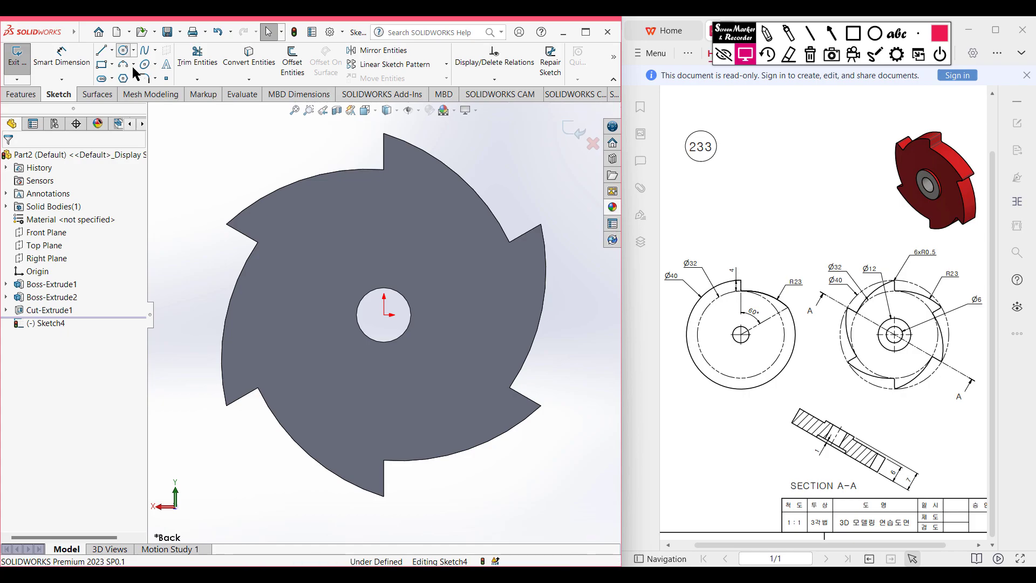
click(384, 315)
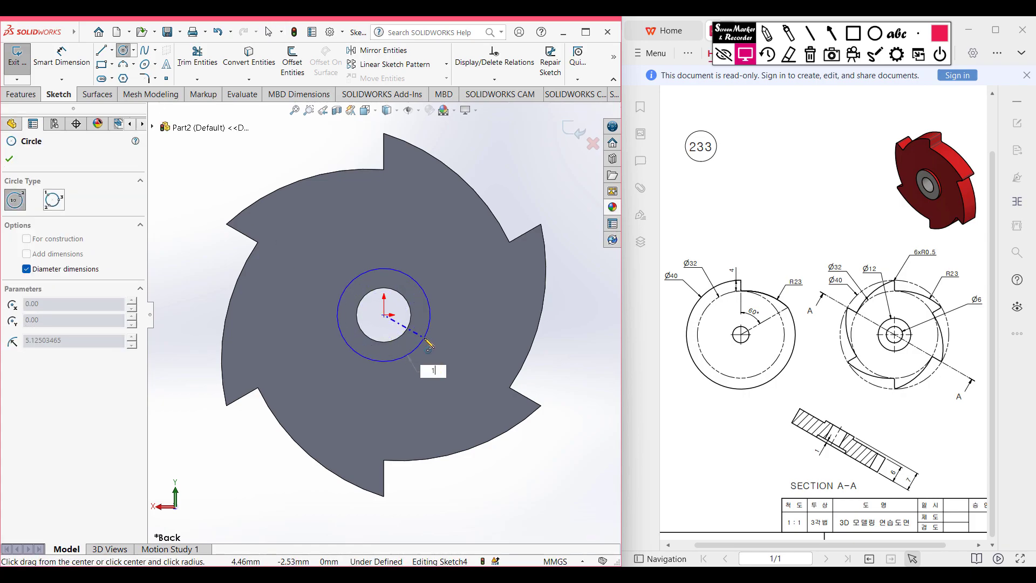
key(Return)
key(ctrl+7)
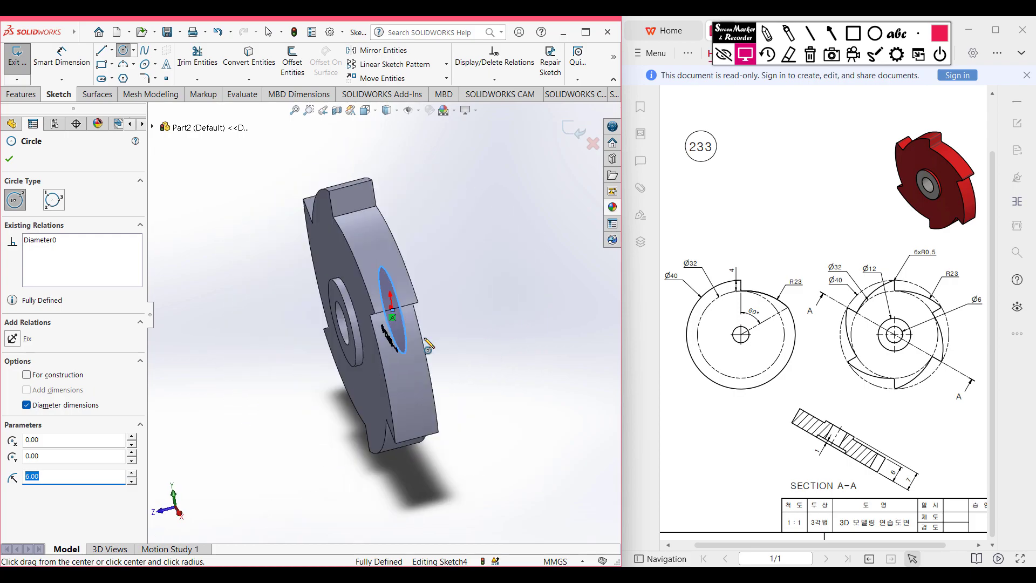
Cut-extrude the 12 mm circle with a Blind depth of 1 mm to recess the back face around the bore
click(25, 96)
click(187, 60)
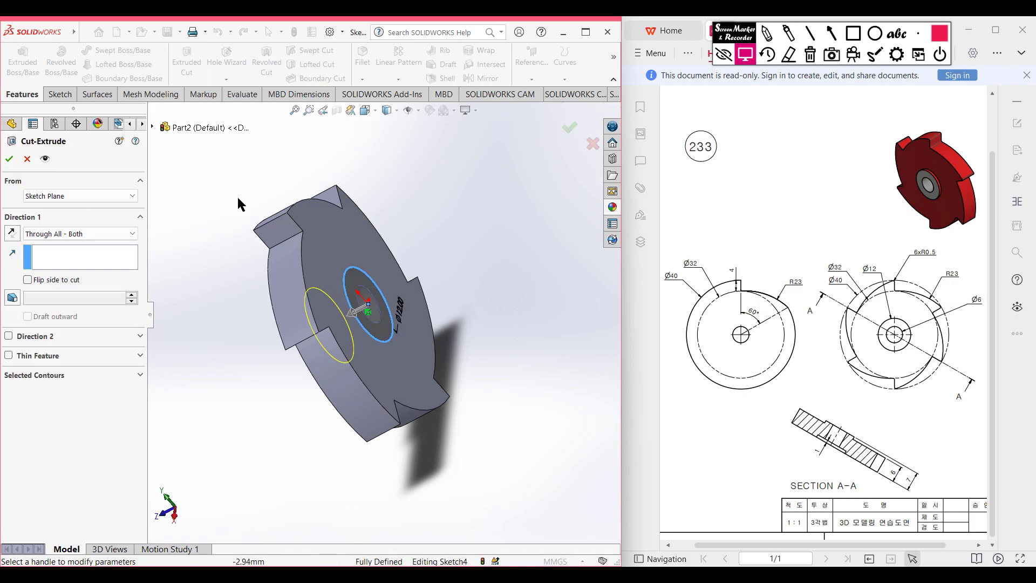
click(110, 233)
click(62, 243)
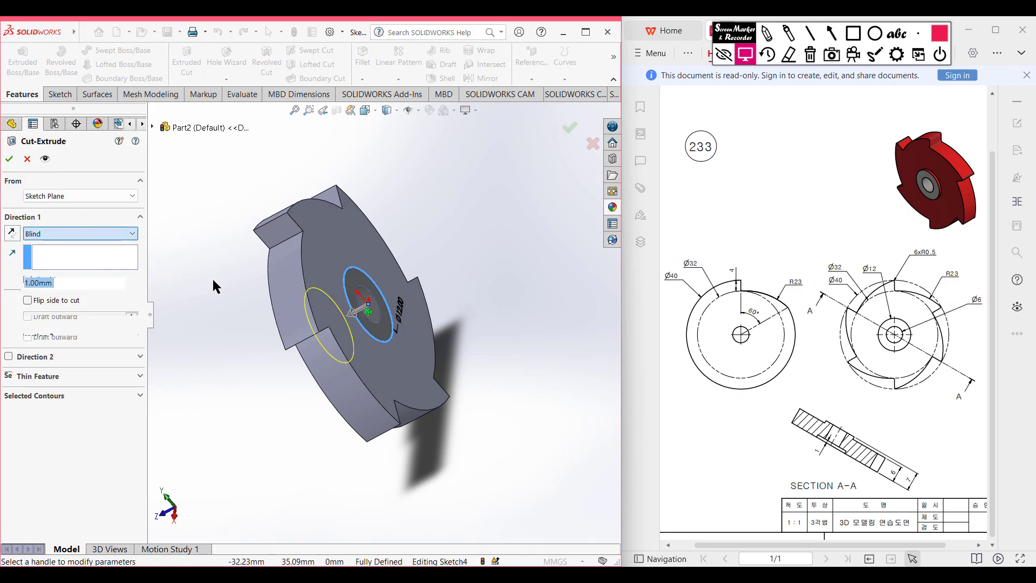
text(1)
key(Return)
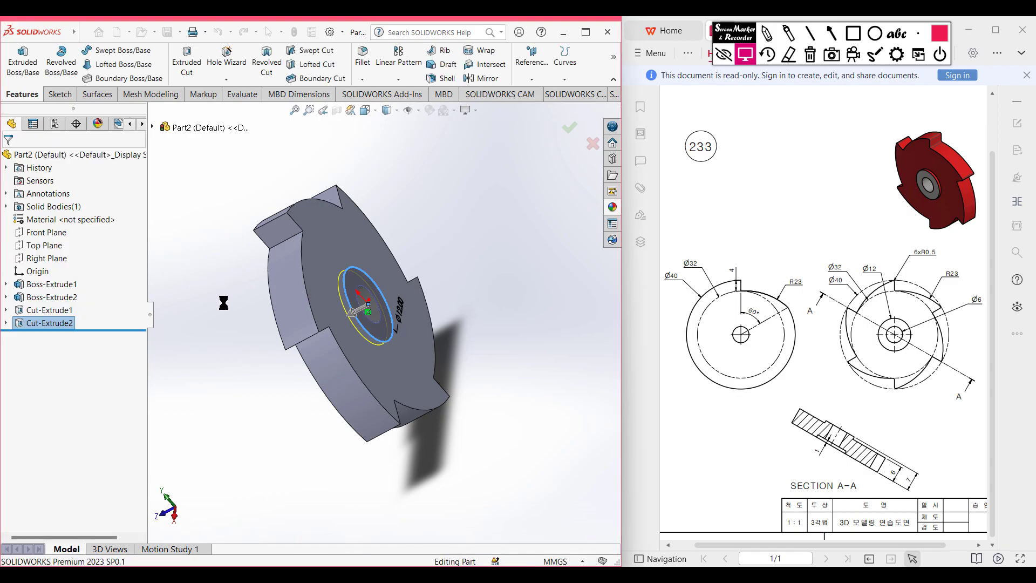
click(231, 327)
middle_drag(233, 330, 232, 397)
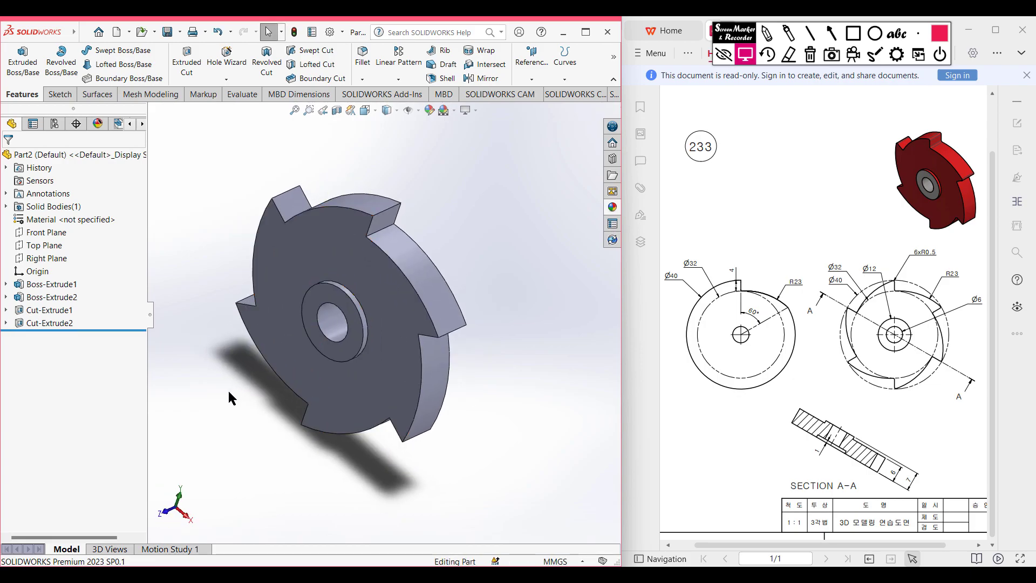
key(ctrl+7)
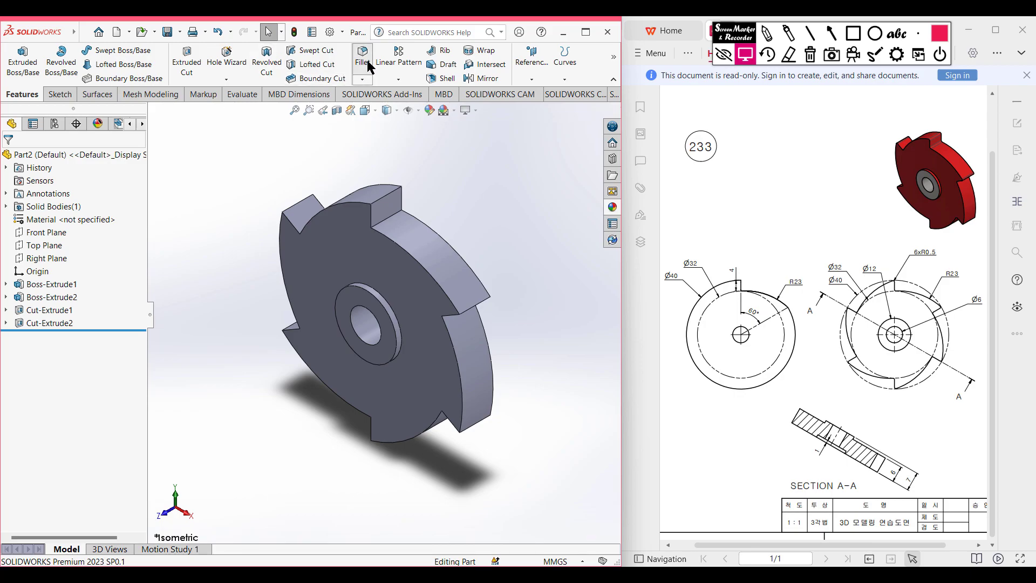
Start a Fillet with a 0.5 mm radius and select the tip and root edges of the first two teeth
click(367, 62)
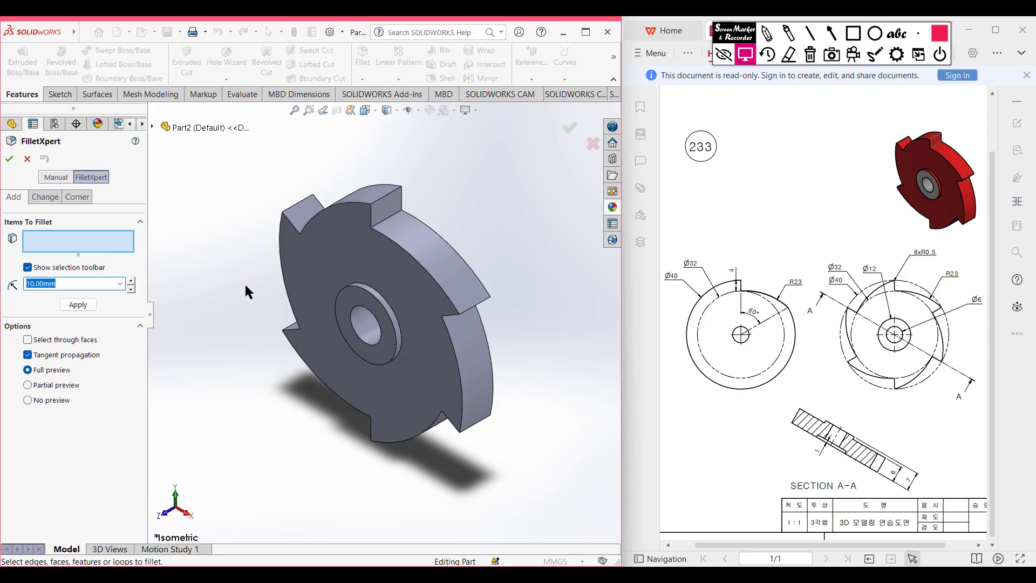
key(Return)
click(383, 200)
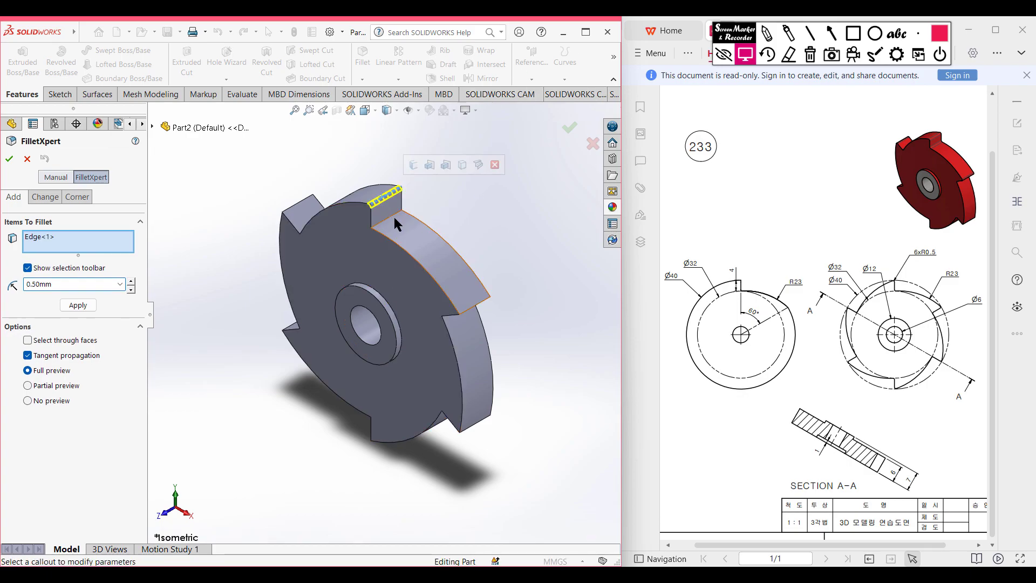
click(389, 216)
middle_drag(512, 267, 479, 204)
click(441, 216)
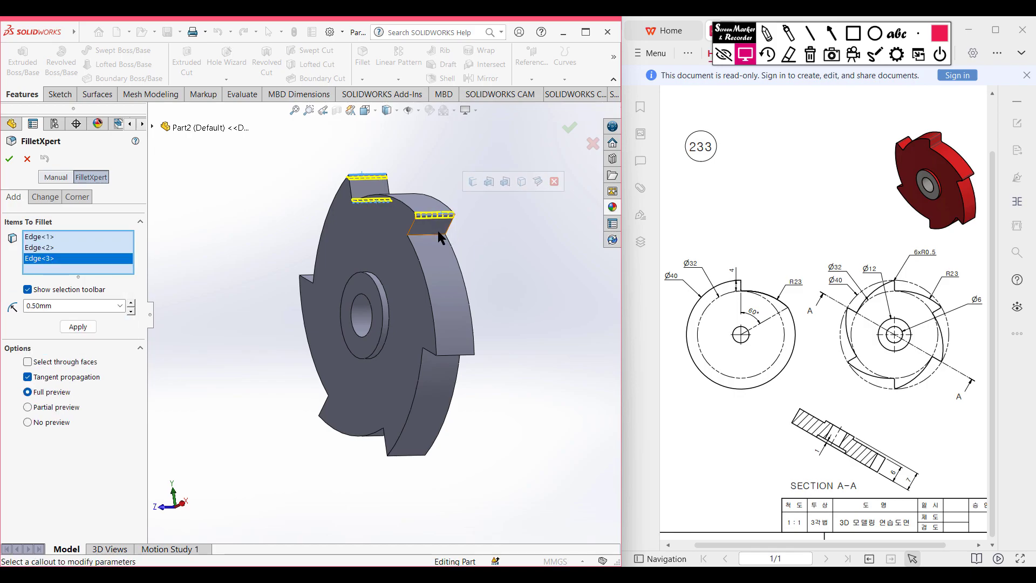
click(438, 233)
Add the third tooth's tip and root edges to the fillet selection, removing the face picked by mistake
middle_drag(499, 256, 461, 250)
click(463, 241)
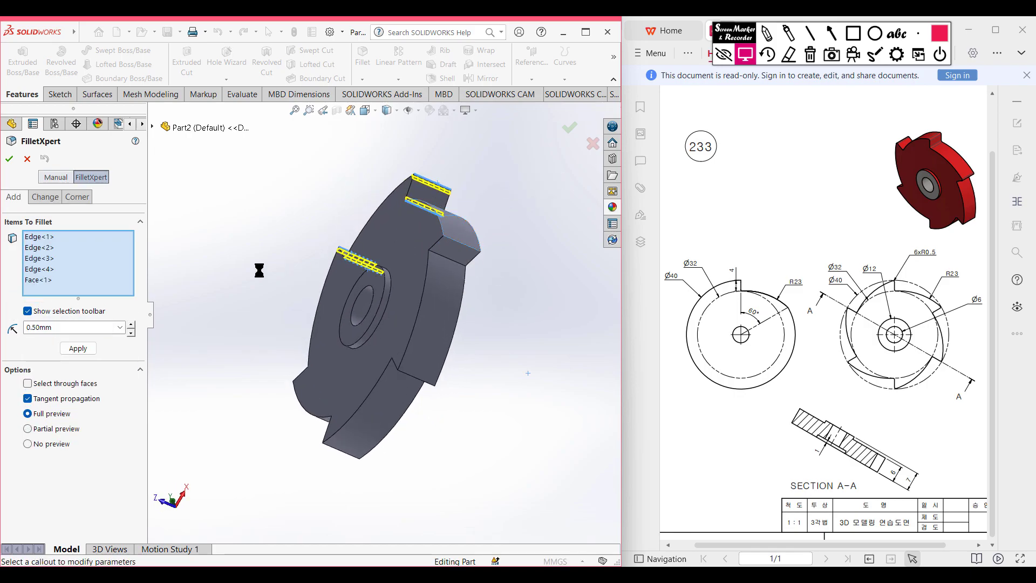
right_click(76, 279)
click(108, 298)
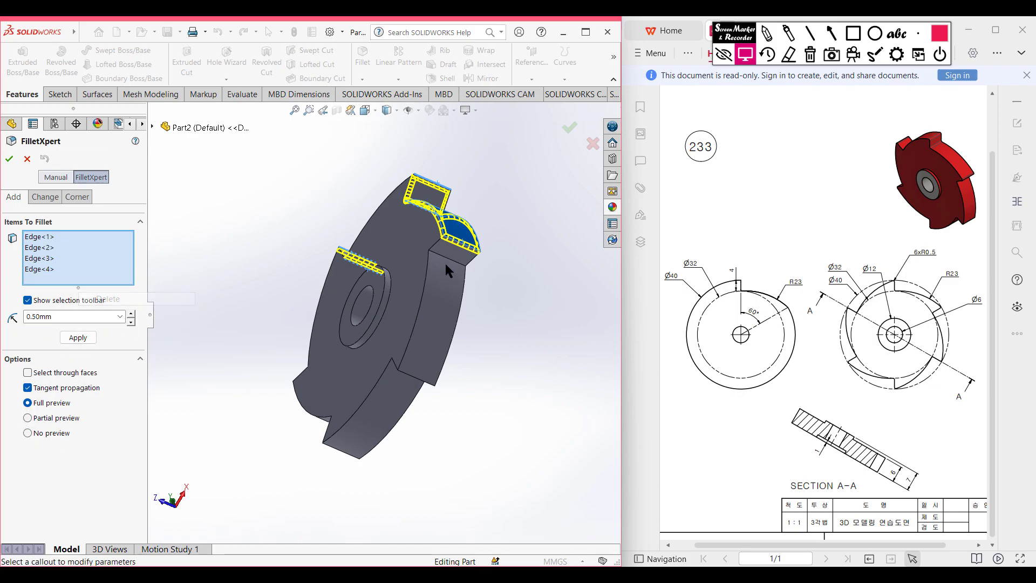
click(457, 247)
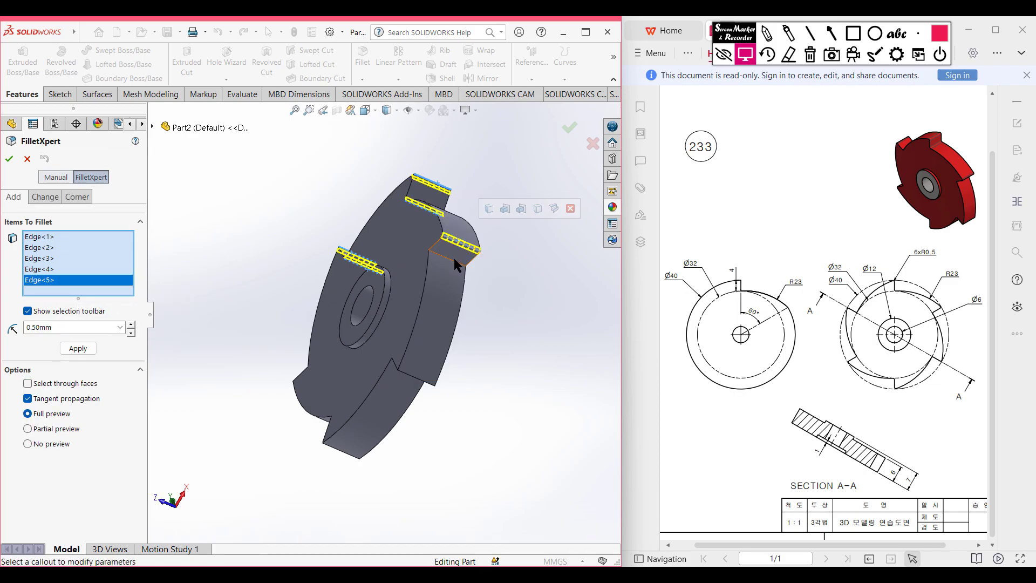
click(456, 262)
Add the tip and root edges of the remaining three teeth and apply the 0.5 mm fillet, finishing in isometric view
middle_drag(513, 306, 510, 277)
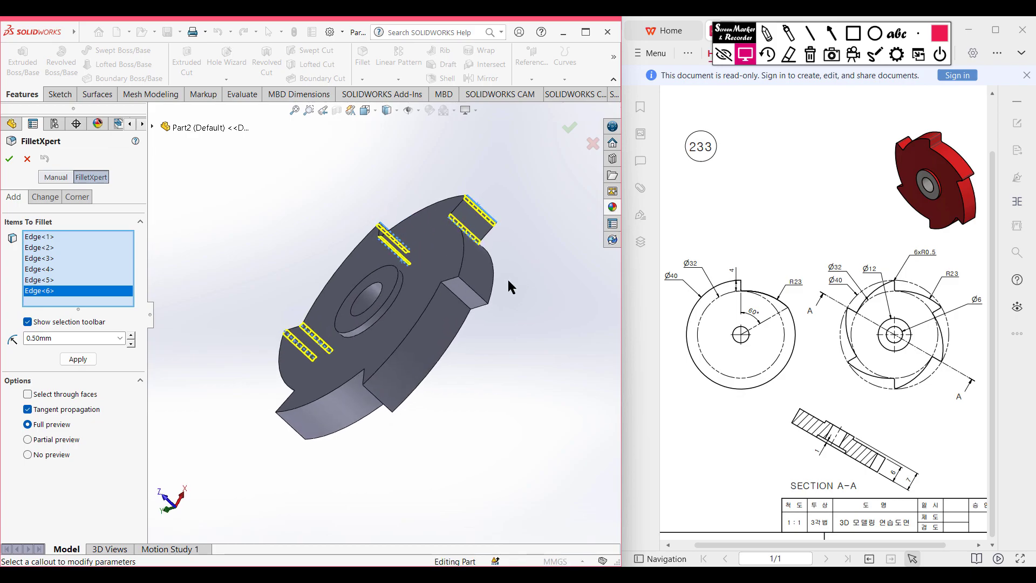
click(460, 296)
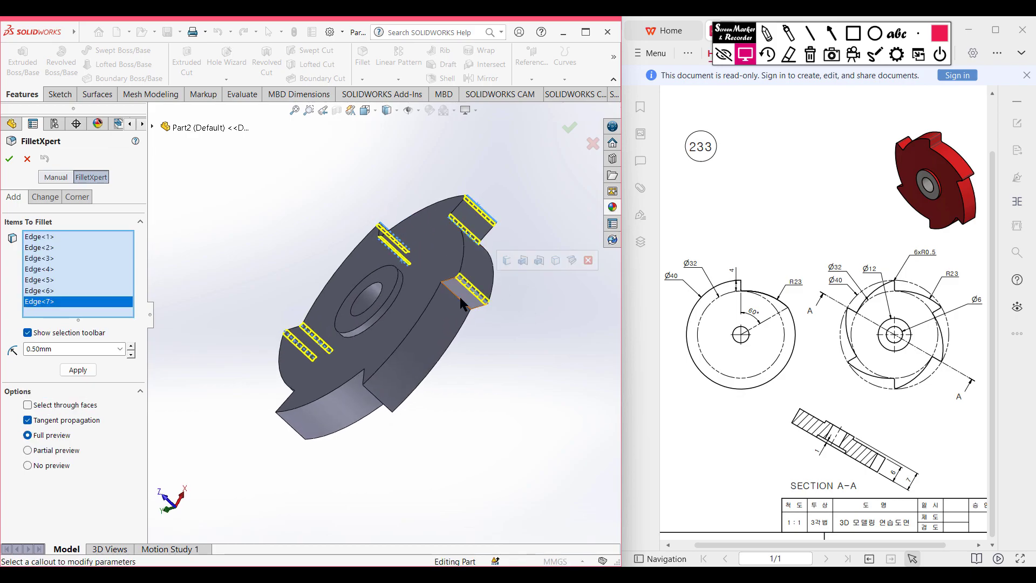
click(459, 303)
middle_drag(499, 329, 512, 305)
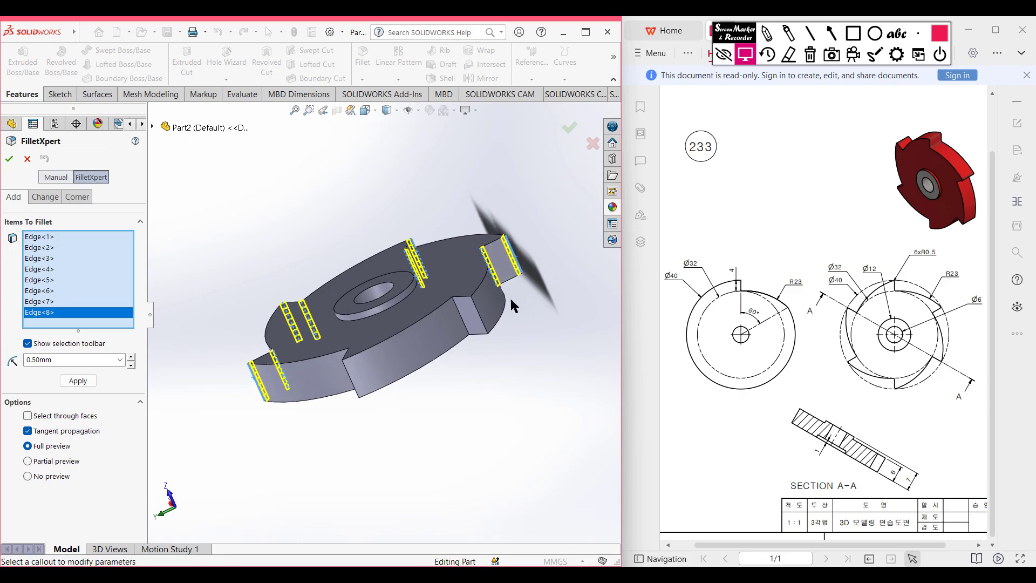
click(479, 312)
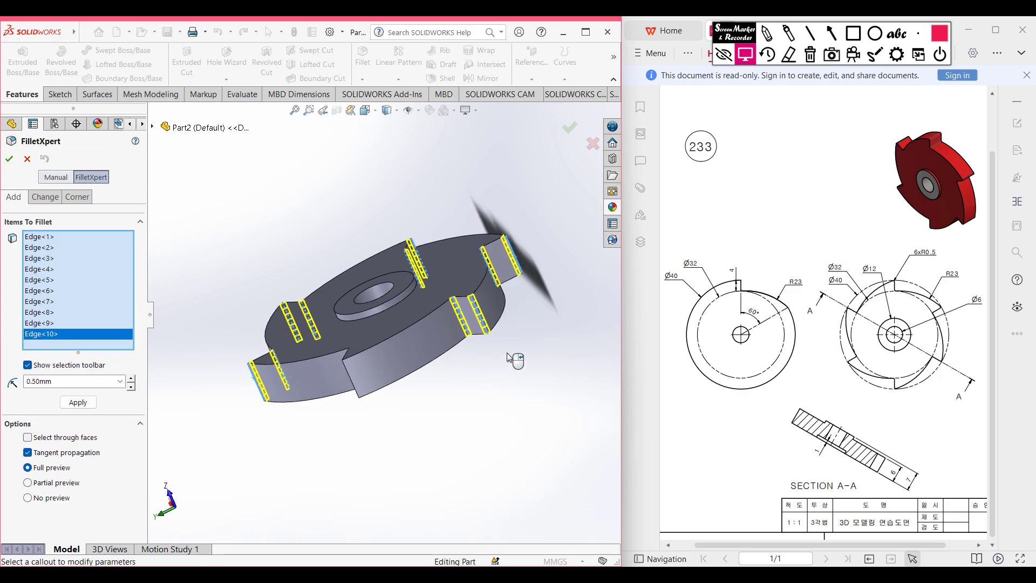
middle_drag(513, 361, 548, 333)
click(477, 342)
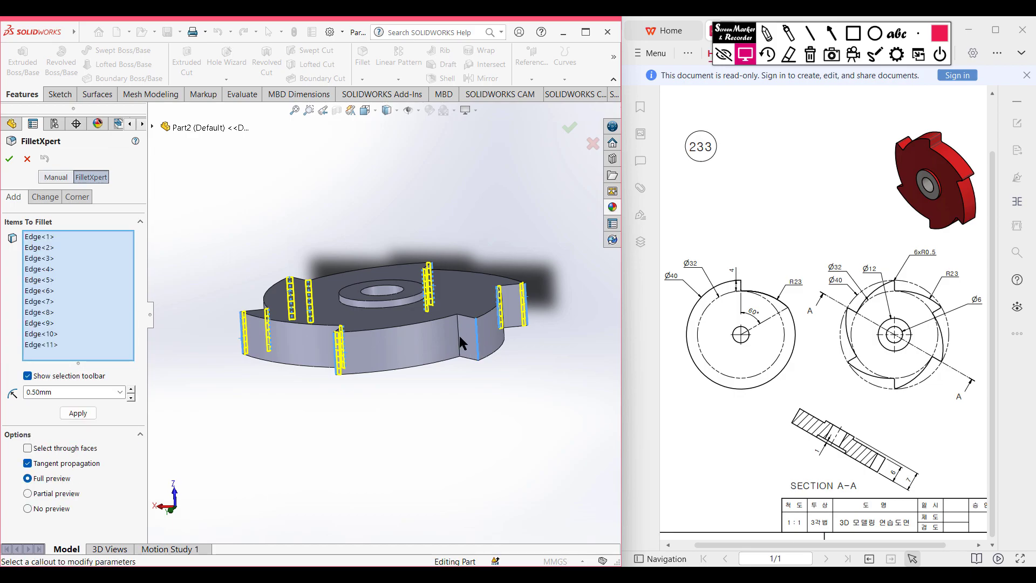
middle_drag(516, 372, 509, 409)
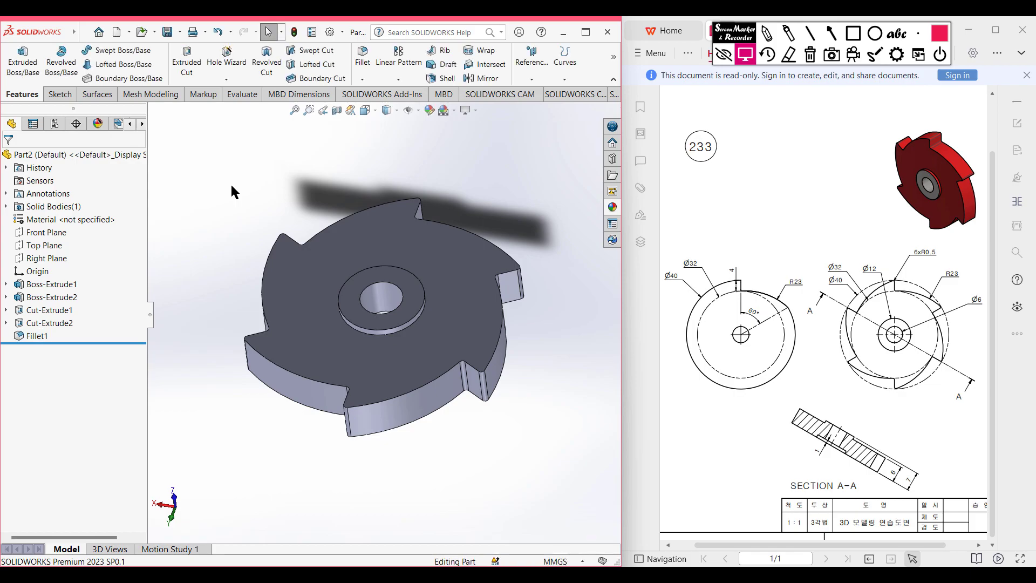
key(ctrl+7)
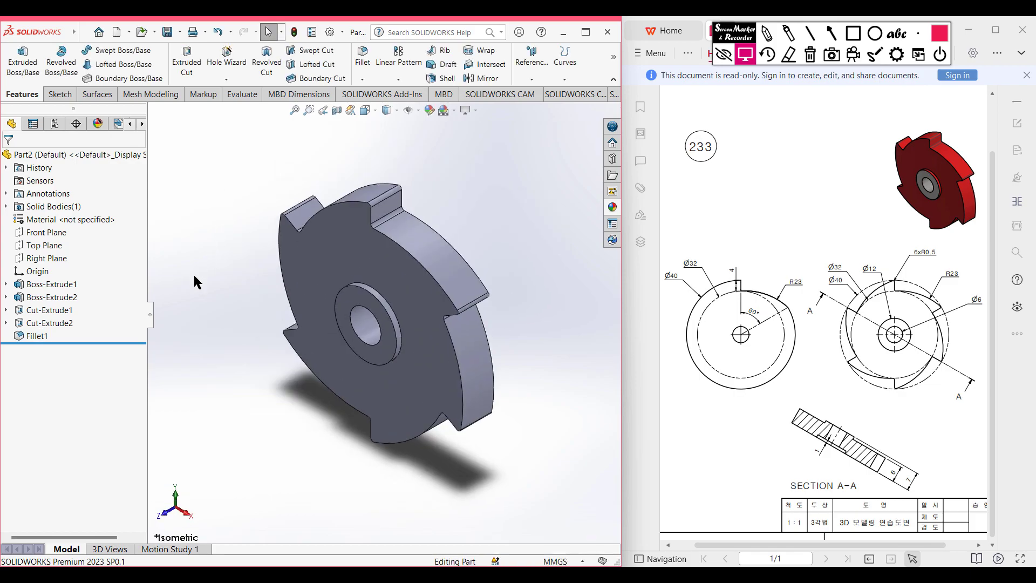